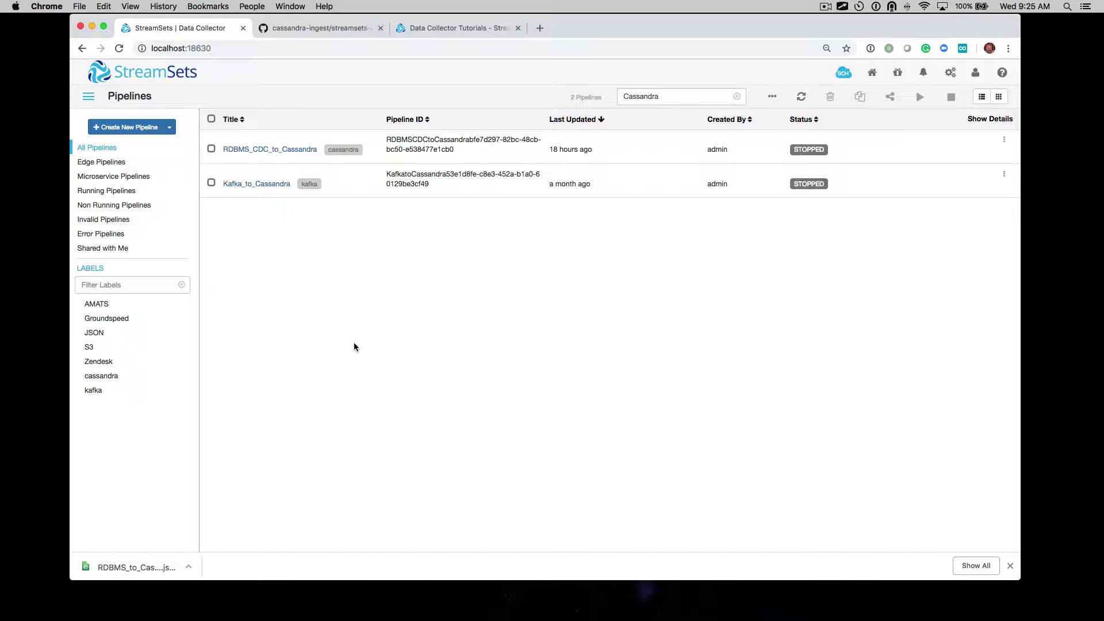
# Import the pipeline from RDBMS_to_Cassandra_Bulk_Load.json with the title RDBMS_to_Cassandra_Bulk_Load.
pyautogui.click(169, 127)
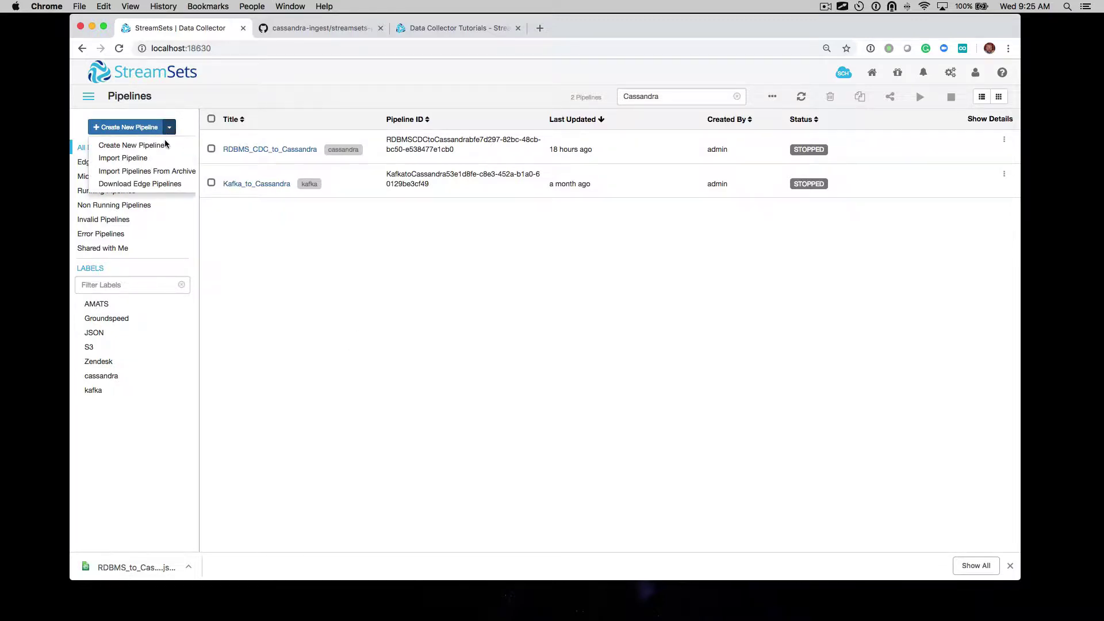
pyautogui.click(157, 158)
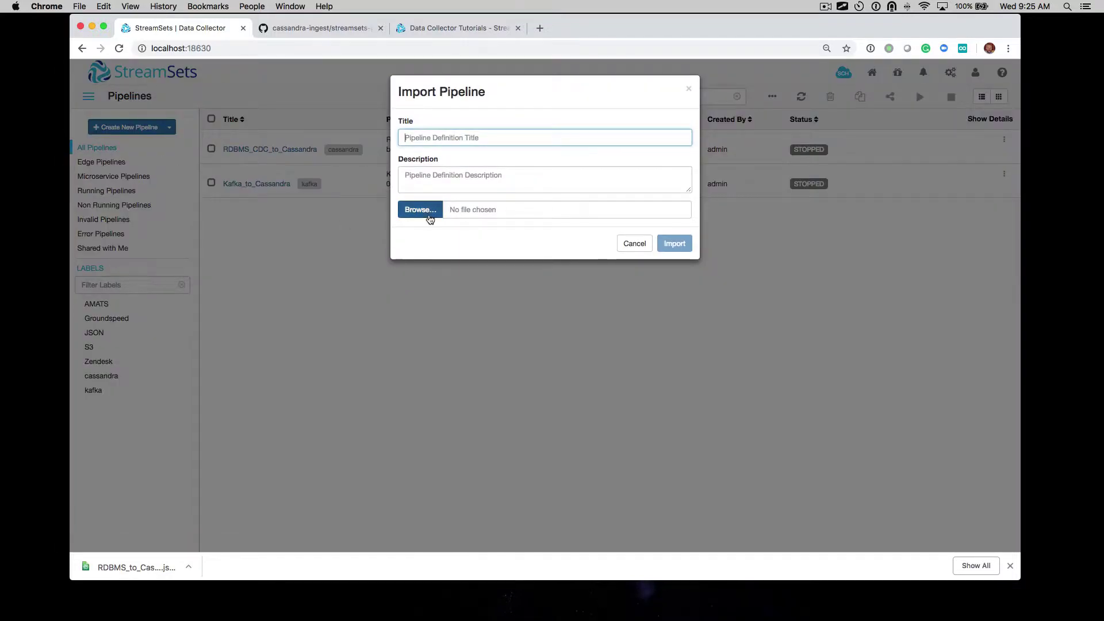
pyautogui.click(430, 218)
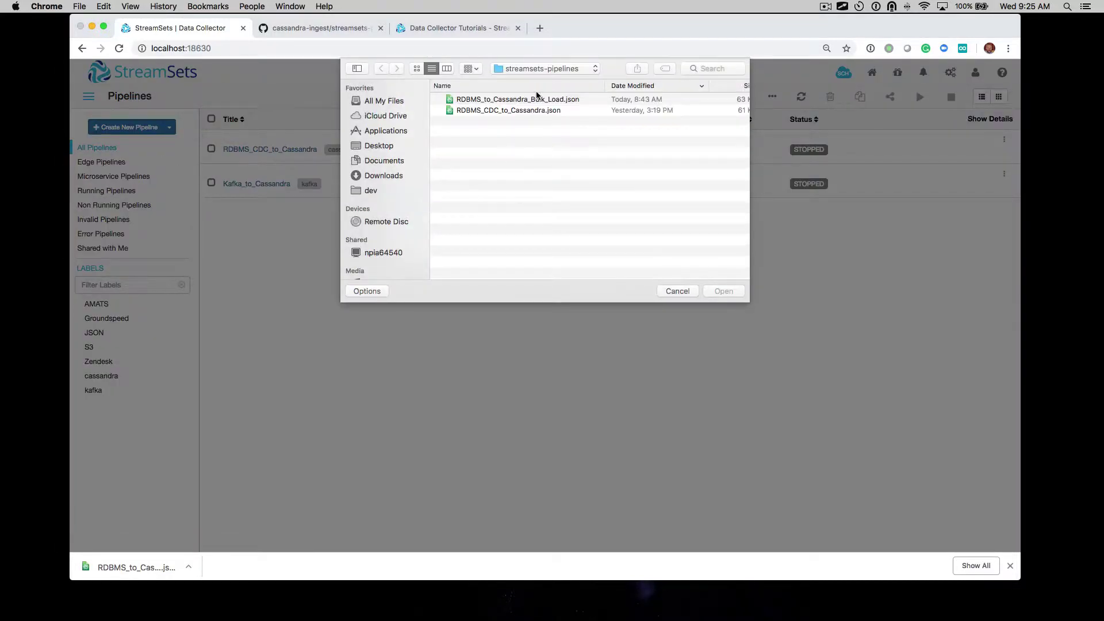
pyautogui.hscroll(1, 535, 101)
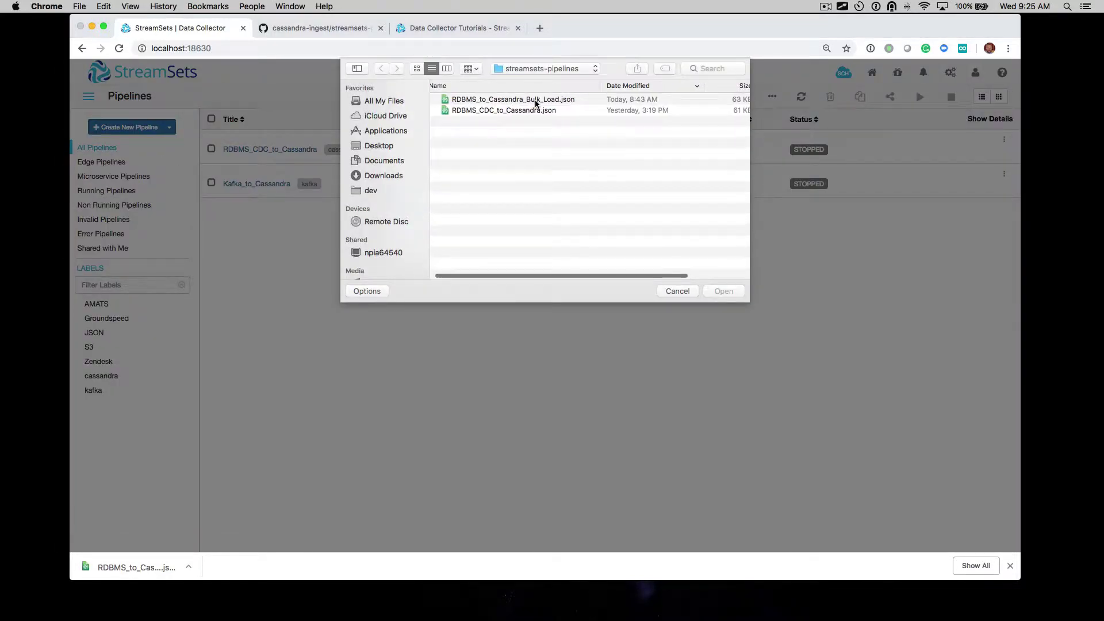
pyautogui.doubleClick(536, 102)
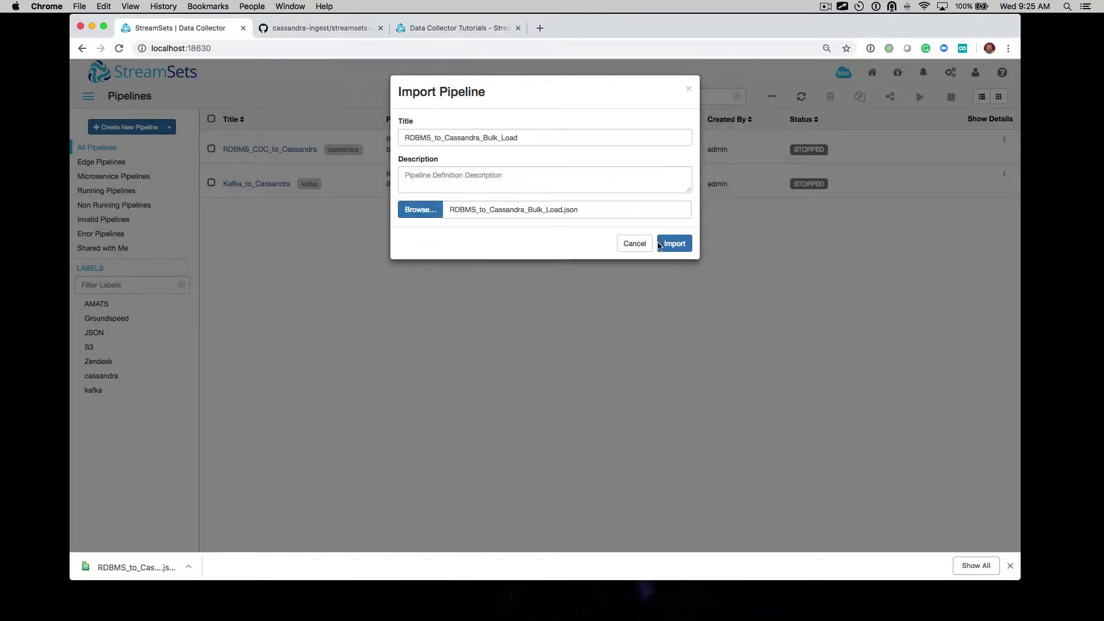
pyautogui.click(667, 244)
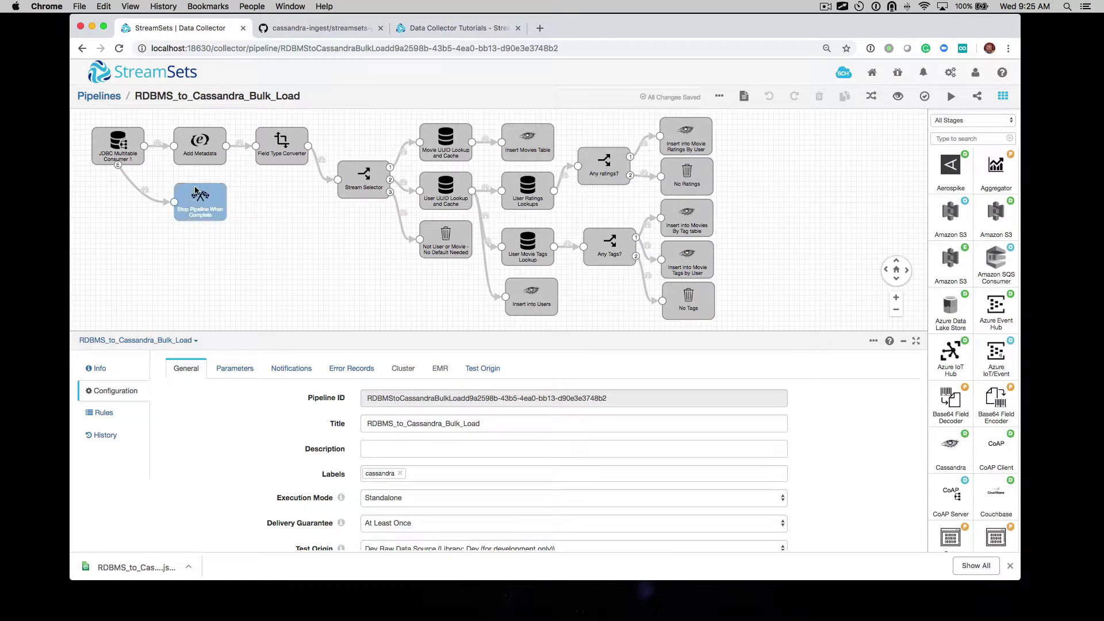
# Select the JDBC Multitable Consumer, view the Data Collector tutorials page and the cassandra-ingest repository's streamsets-pipelines folder, and return to the pipeline.
pyautogui.click(125, 150)
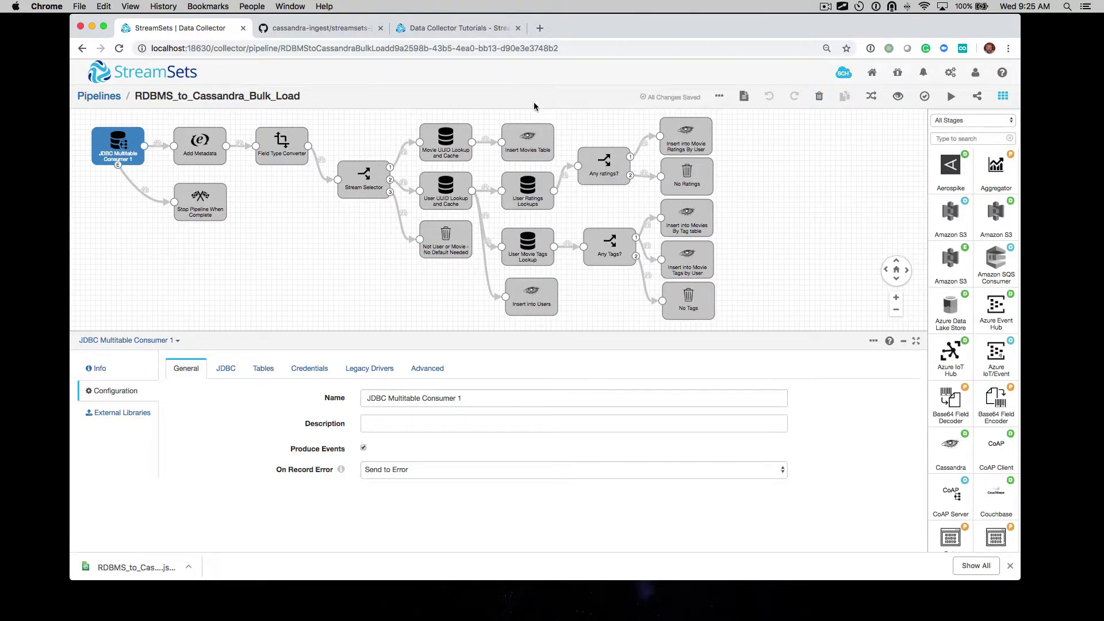
pyautogui.click(464, 29)
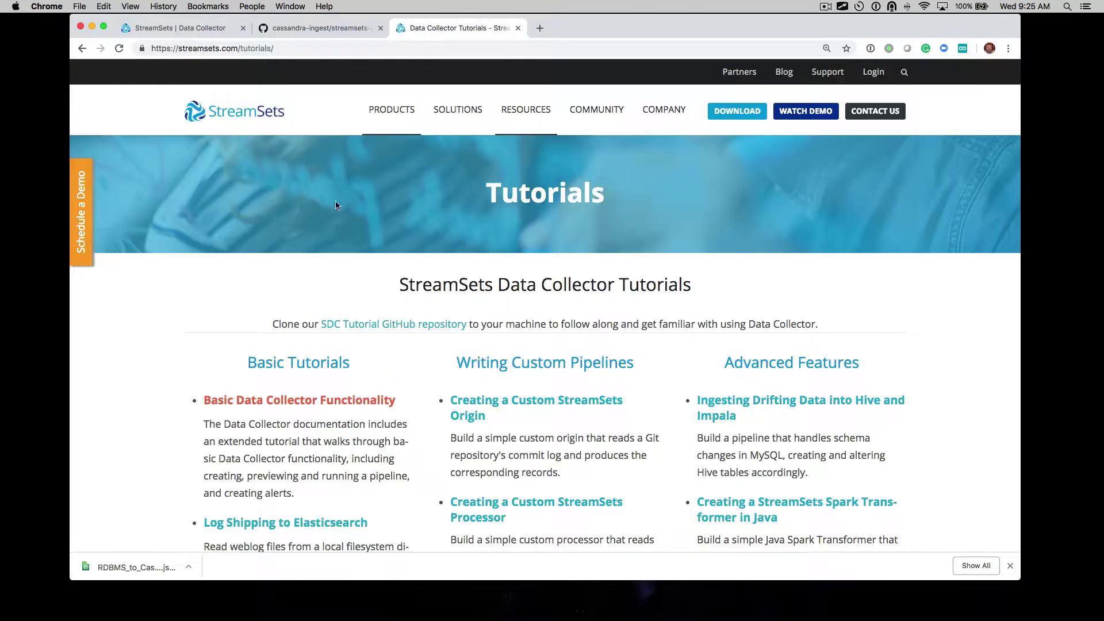
pyautogui.moveTo(282, 52); pyautogui.dragTo(147, 47)
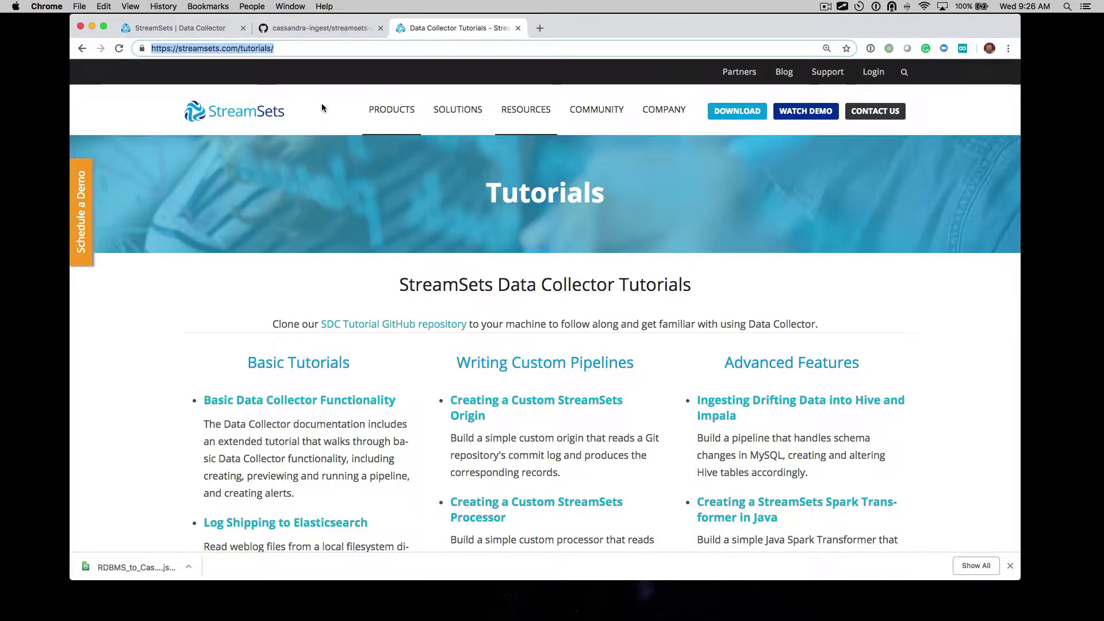
pyautogui.click(324, 29)
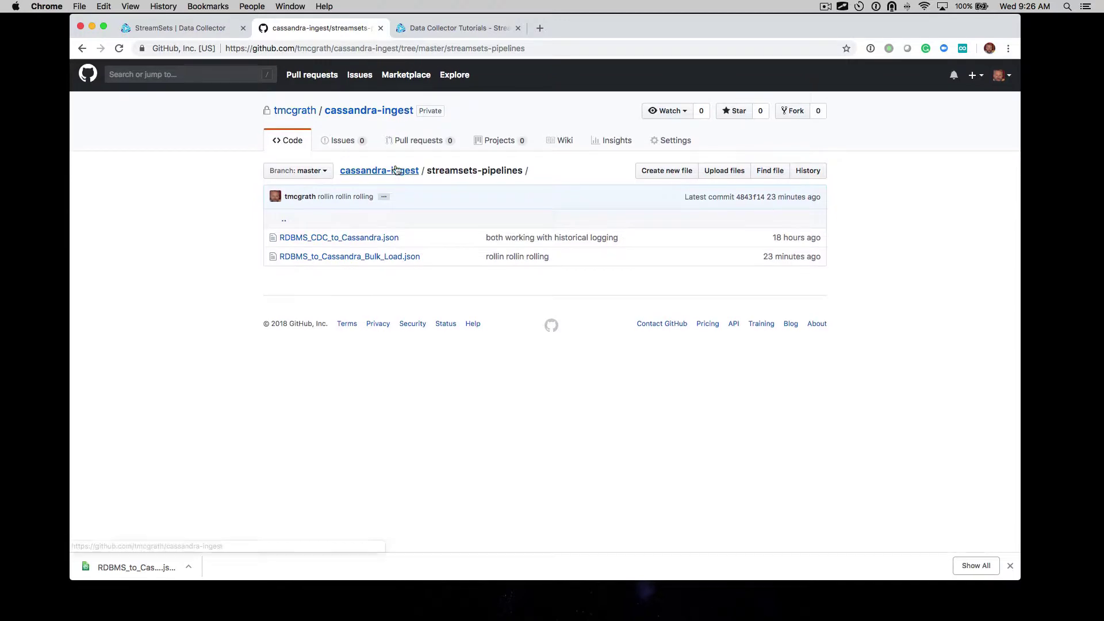
pyautogui.click(209, 30)
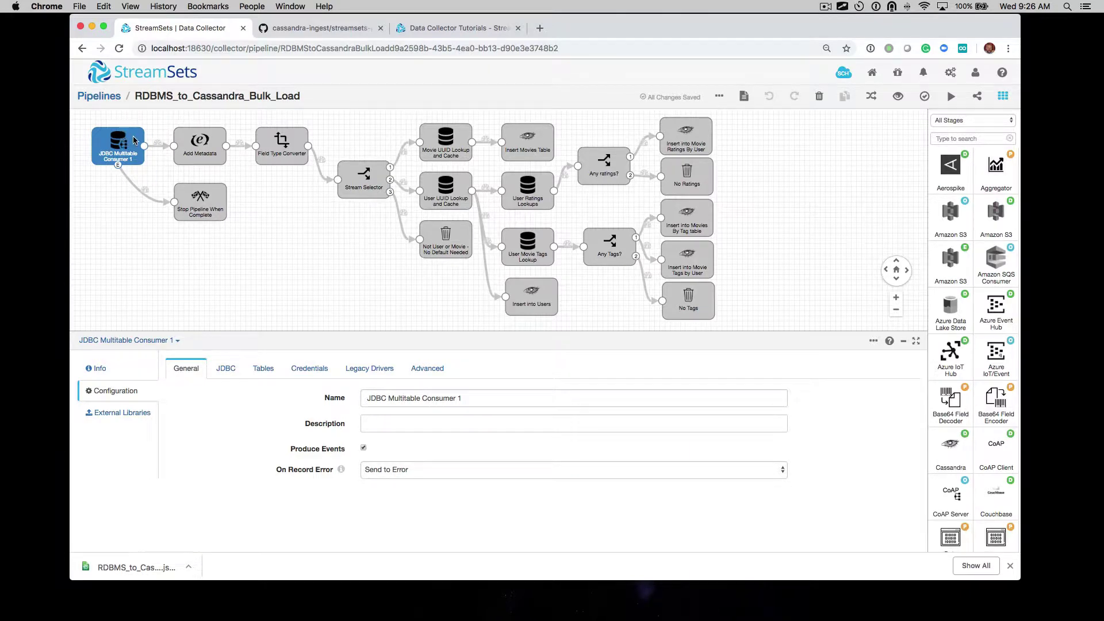
# Review the table configurations of the JDBC Multitable Consumer, checking the schema and table name pattern of each entry.
pyautogui.click(263, 371)
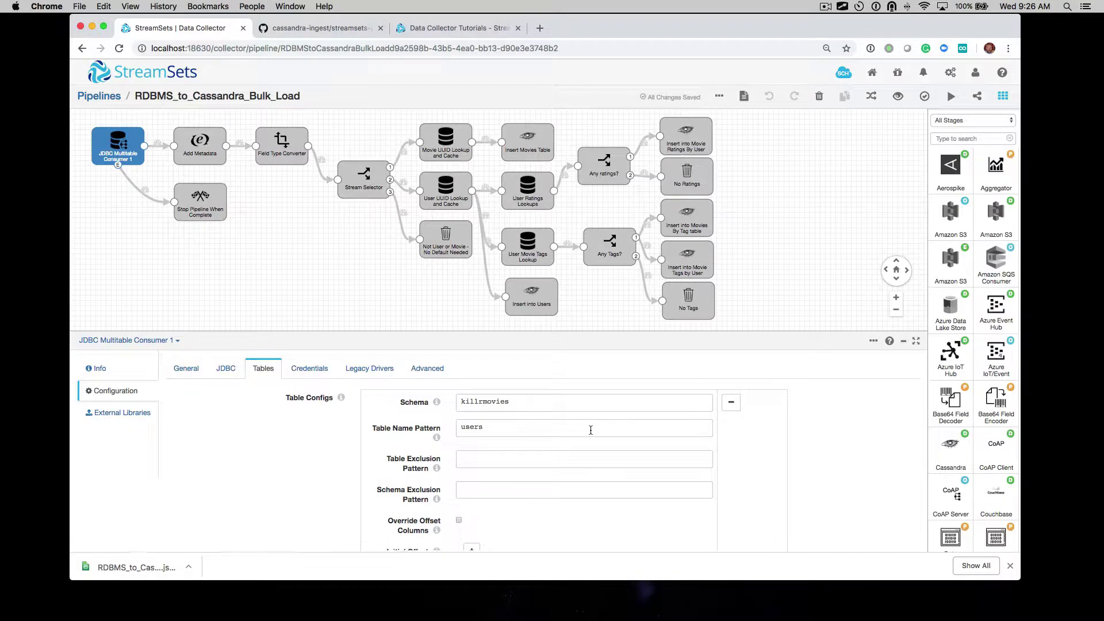
pyautogui.scroll(-1, 591, 428)
pyautogui.scroll(-3, 529, 388)
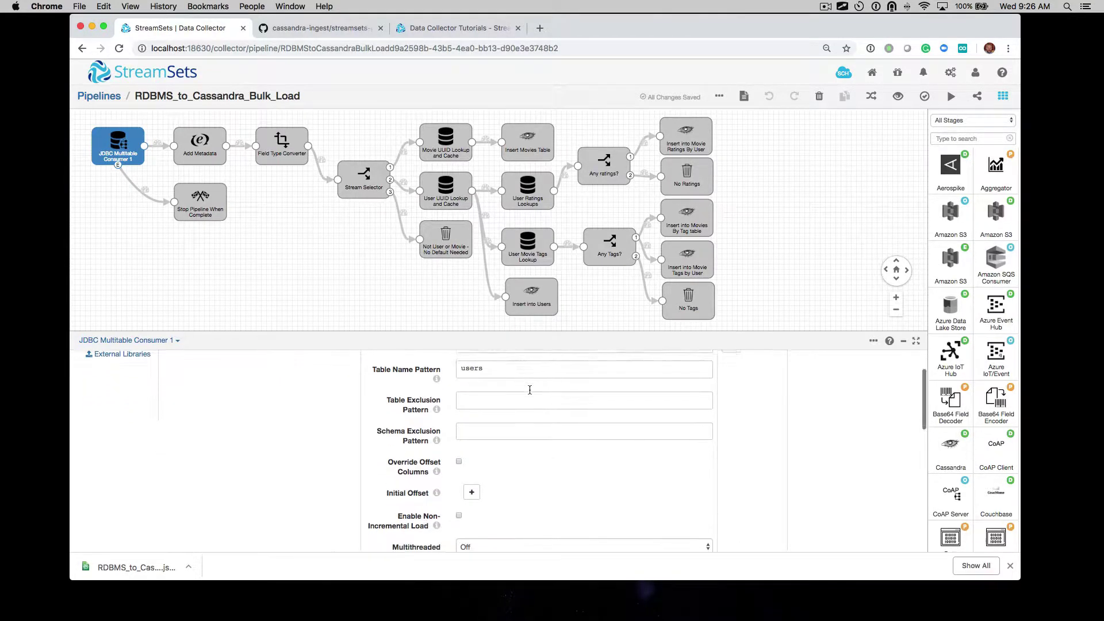
pyautogui.scroll(3, 530, 388)
pyautogui.scroll(-5, 530, 390)
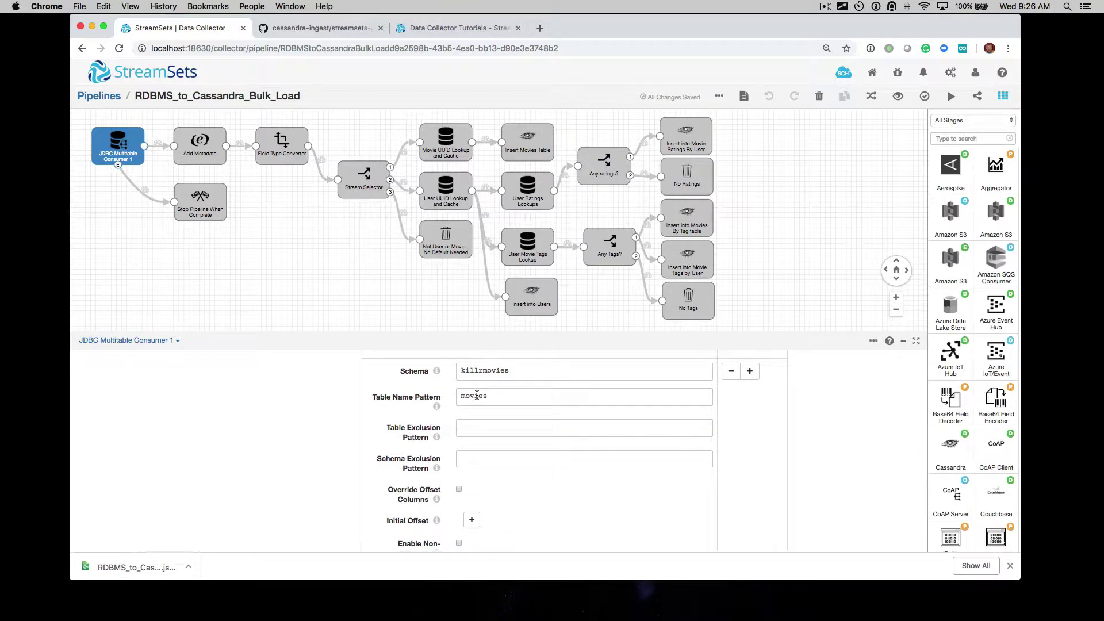
pyautogui.scroll(1, 478, 398)
pyautogui.scroll(5, 477, 398)
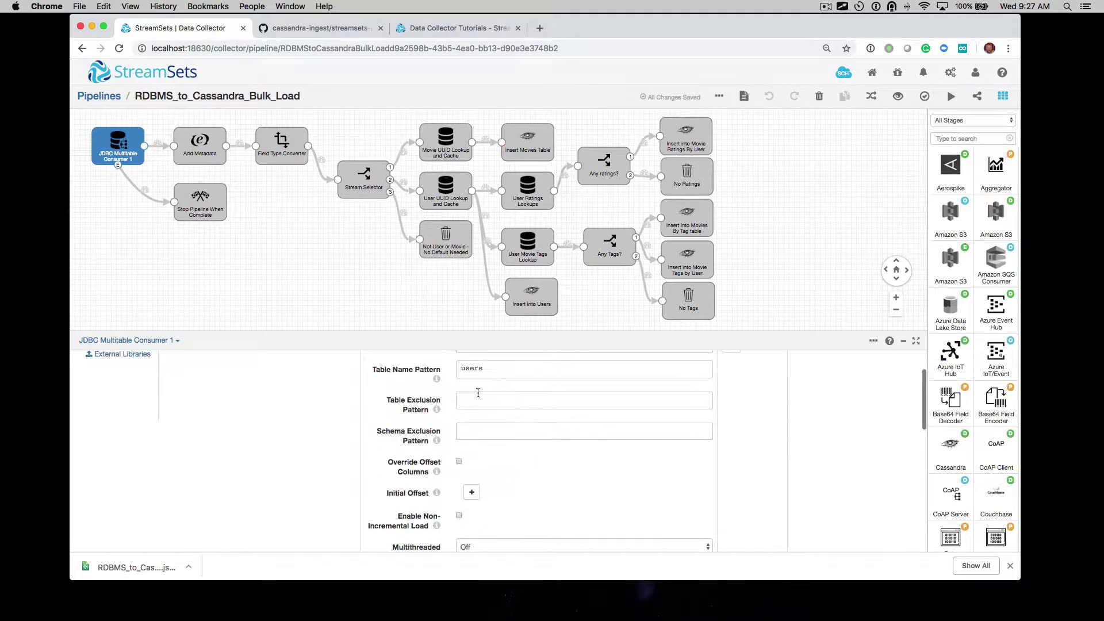
# Check the JDBC Multitable Consumer's connection string and batch settings against the parameters defined for the whole pipeline.
pyautogui.click(222, 371)
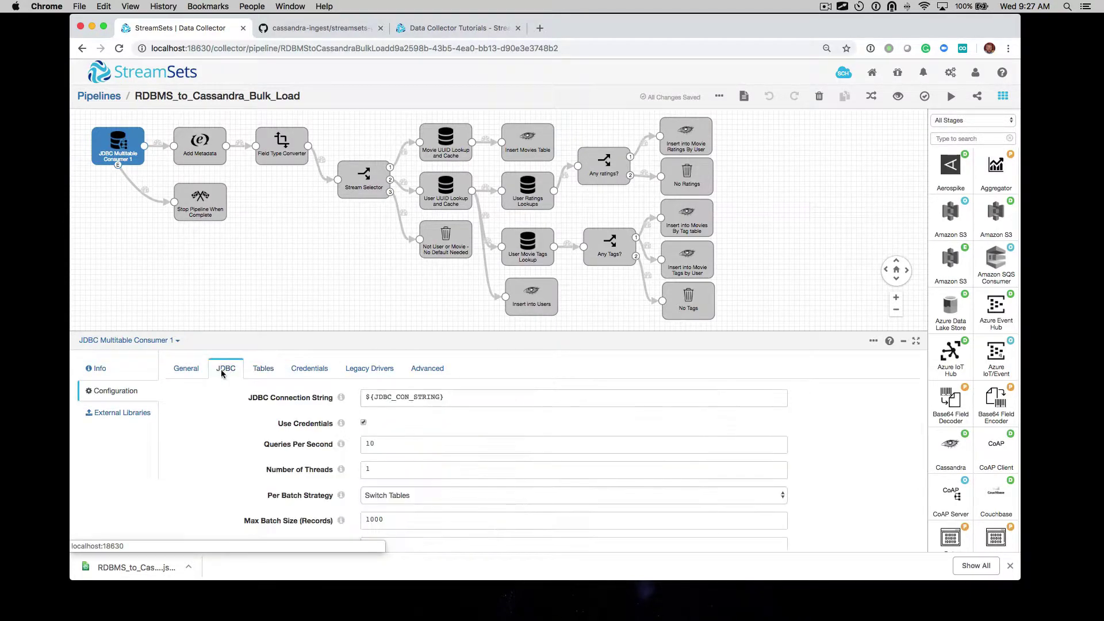
pyautogui.moveTo(456, 396); pyautogui.dragTo(347, 399)
pyautogui.scroll(-6, 347, 399)
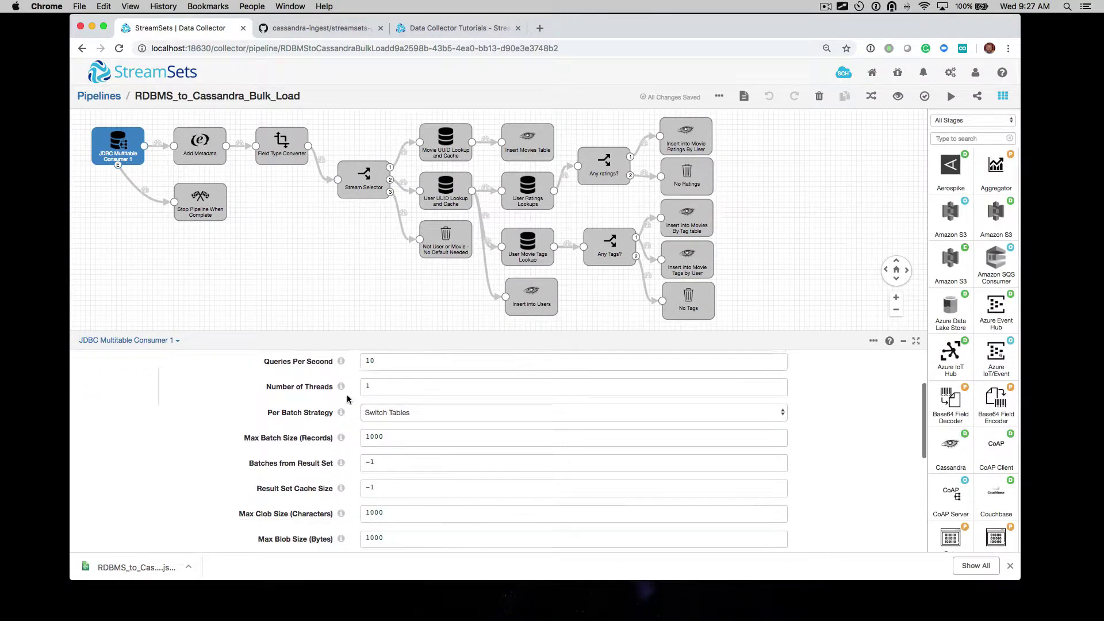
pyautogui.scroll(-2, 347, 397)
pyautogui.scroll(10, 347, 397)
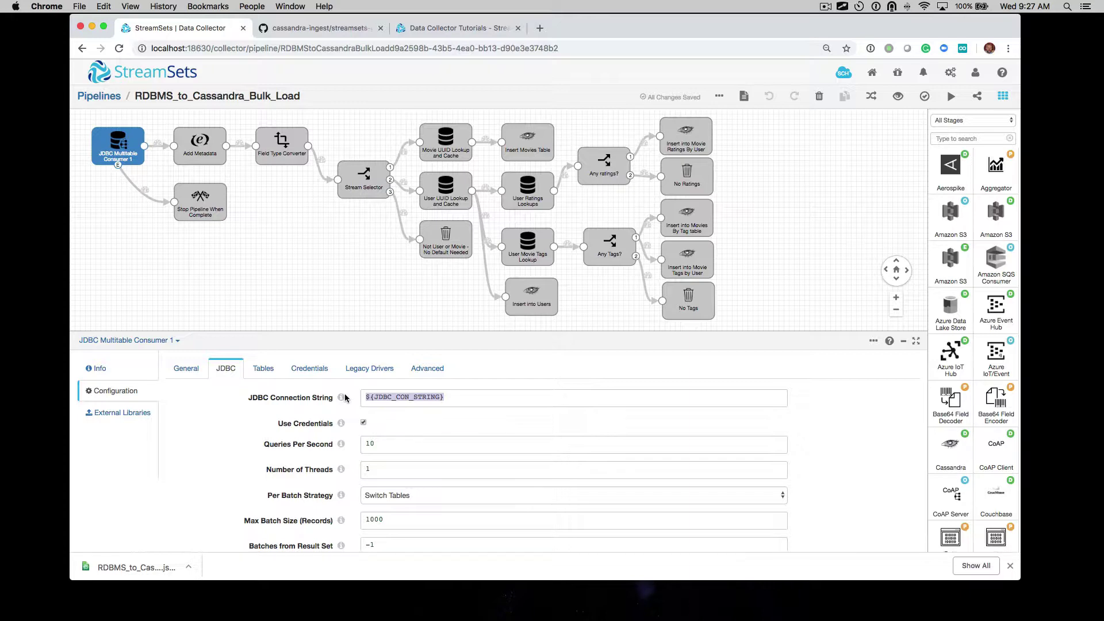
pyautogui.click(298, 279)
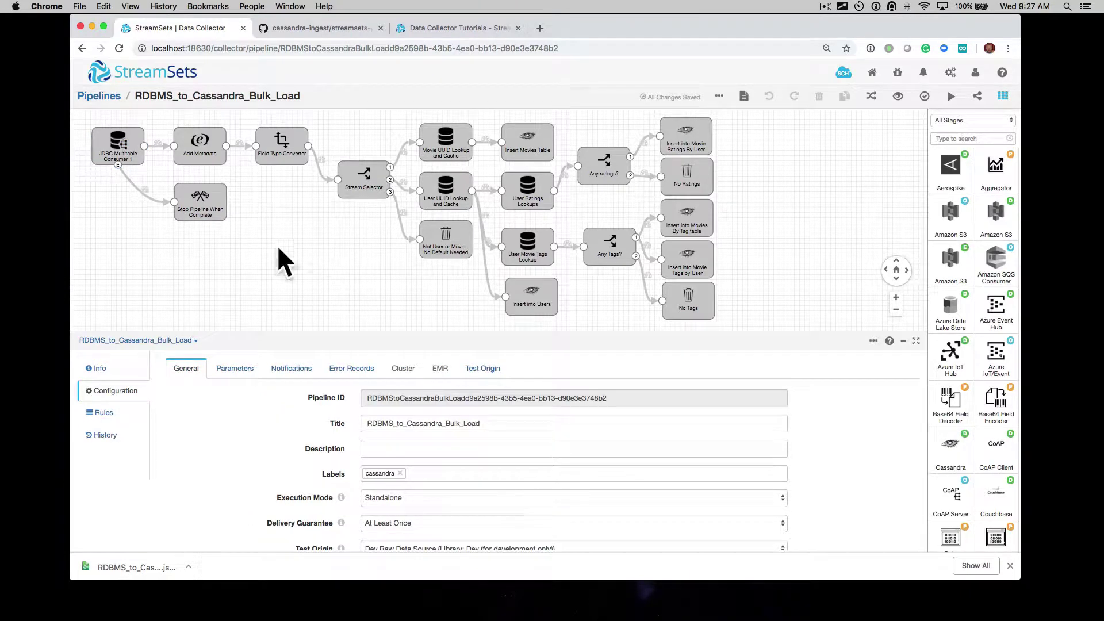
pyautogui.click(242, 369)
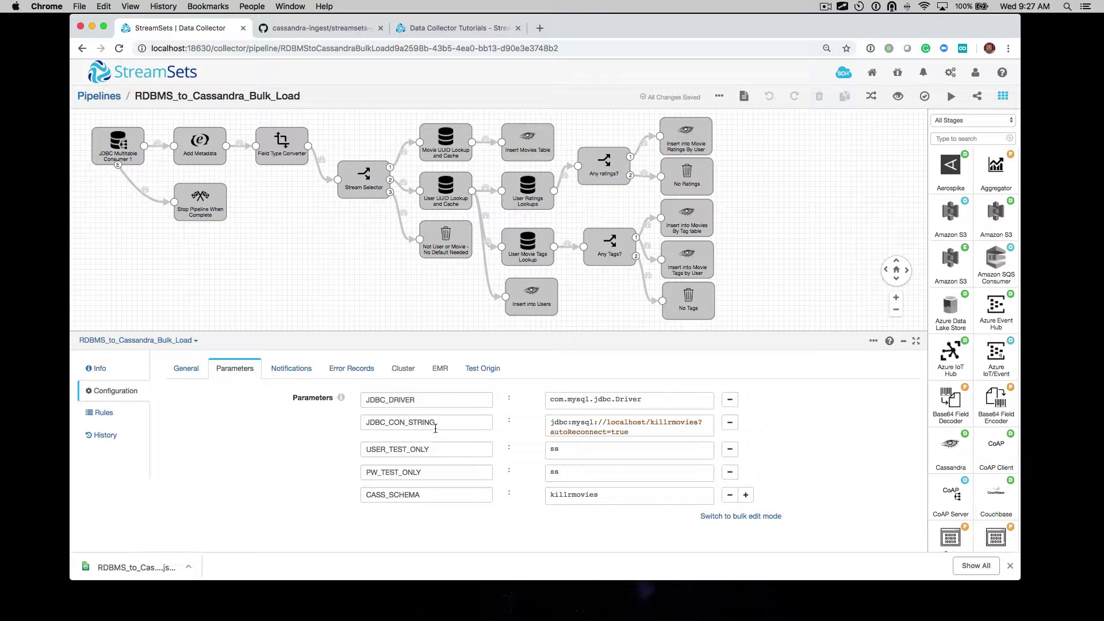
# Switch to Sequel Pro to look at the killrmovies source database and its tables, and return to Chrome.
pyautogui.press('super+Tab')
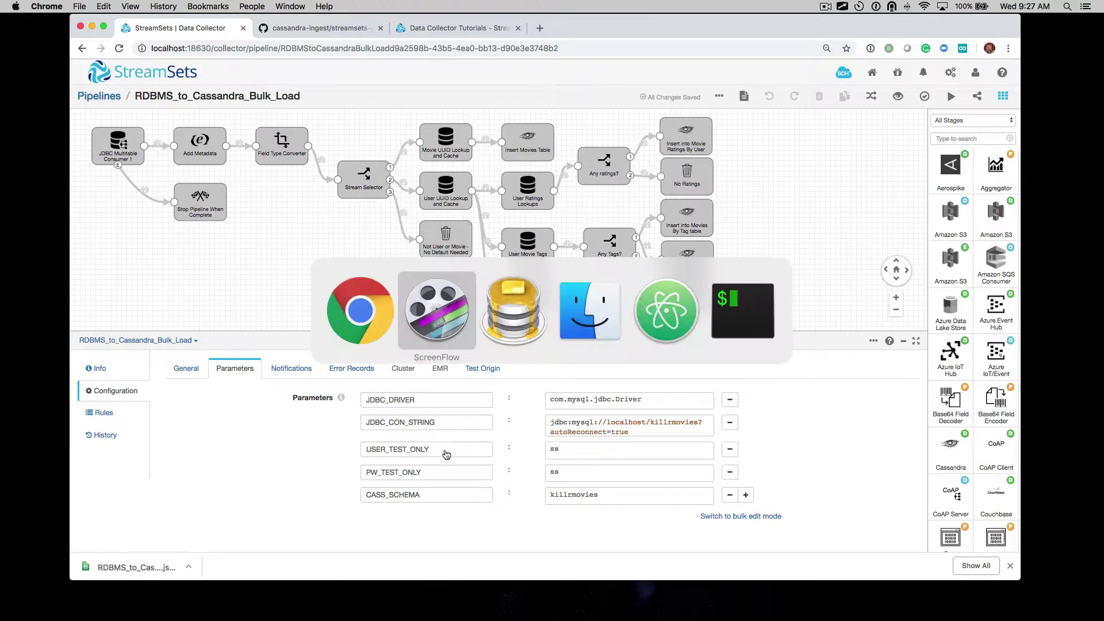
pyautogui.press('super+Tab')
pyautogui.press('super+Tab')
pyautogui.press('super+shift+Tab')
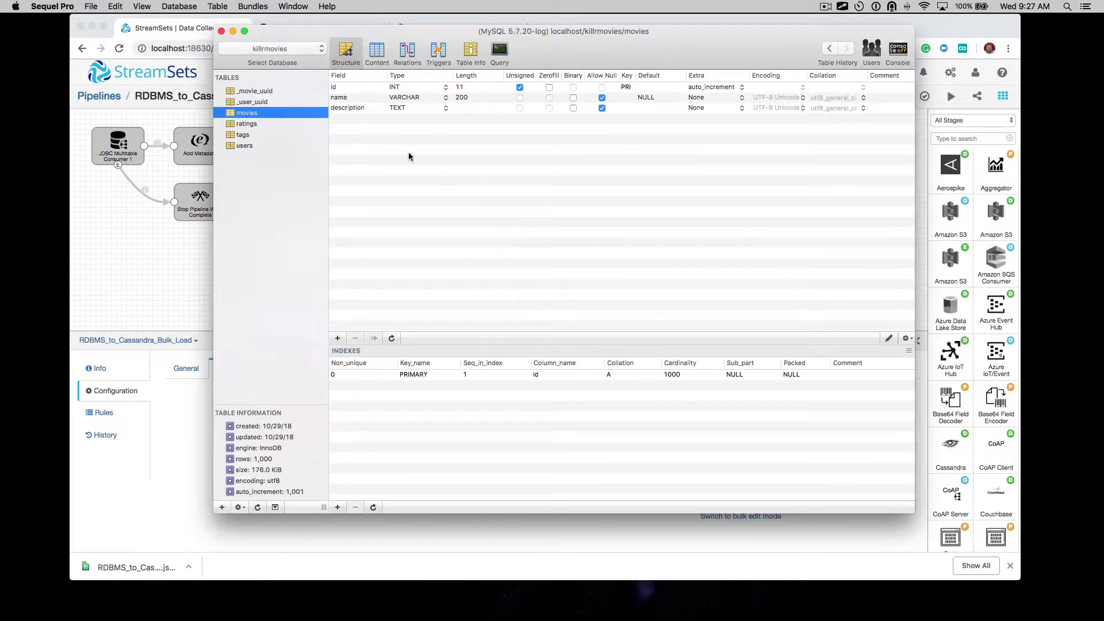
pyautogui.press('super+Tab')
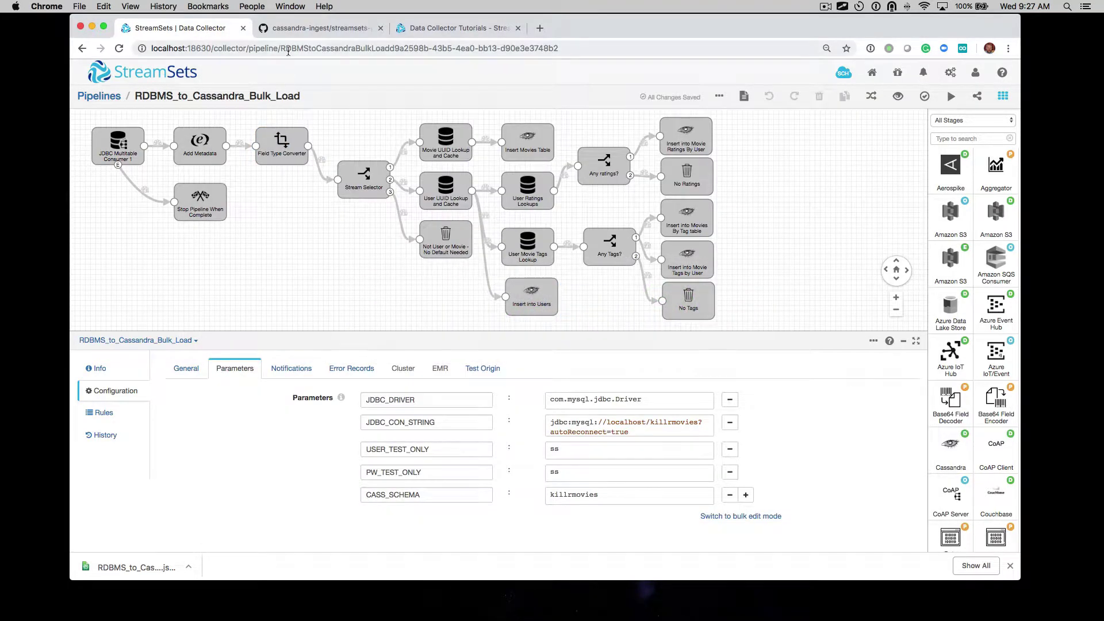
# View the SQL files in the data folder of the cassandra-ingest repository and return to the pipeline's parameters.
pyautogui.click(322, 30)
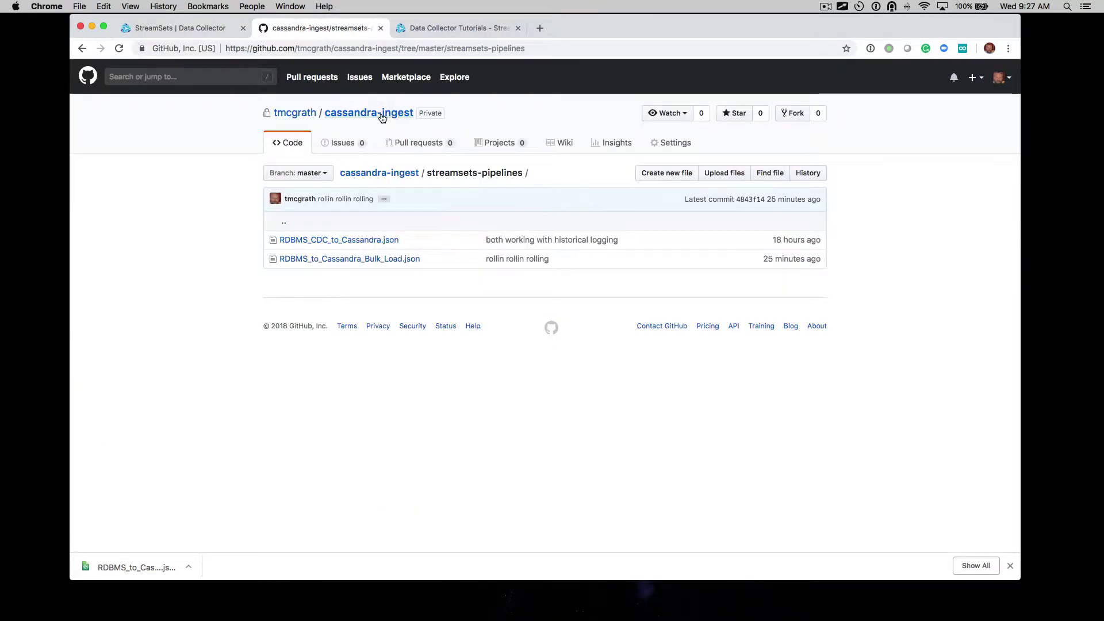
pyautogui.click(381, 116)
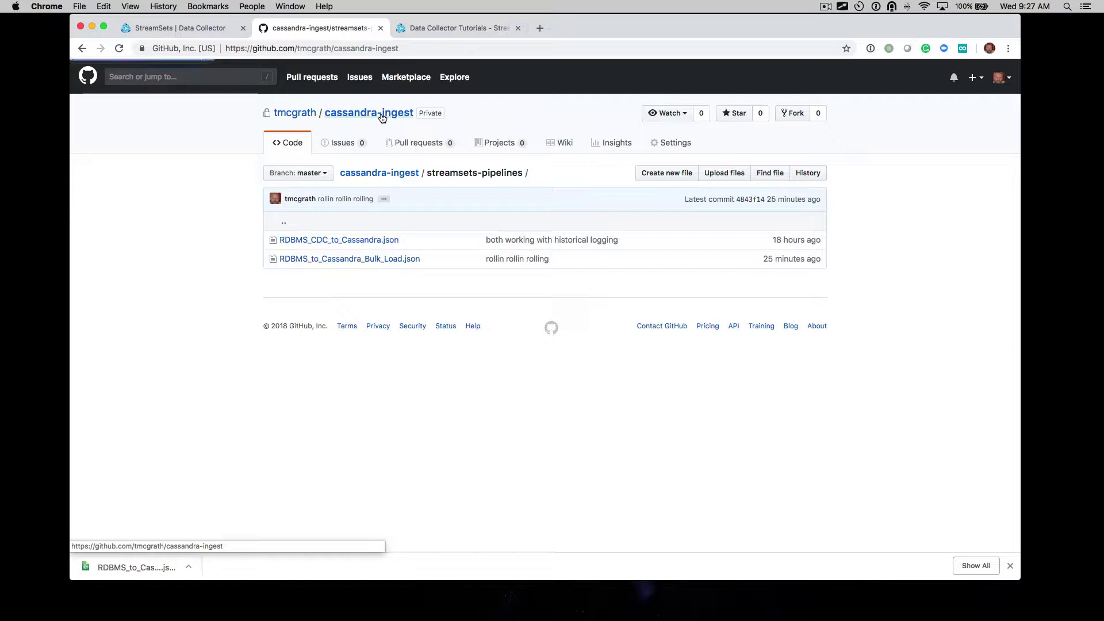
pyautogui.click(280, 299)
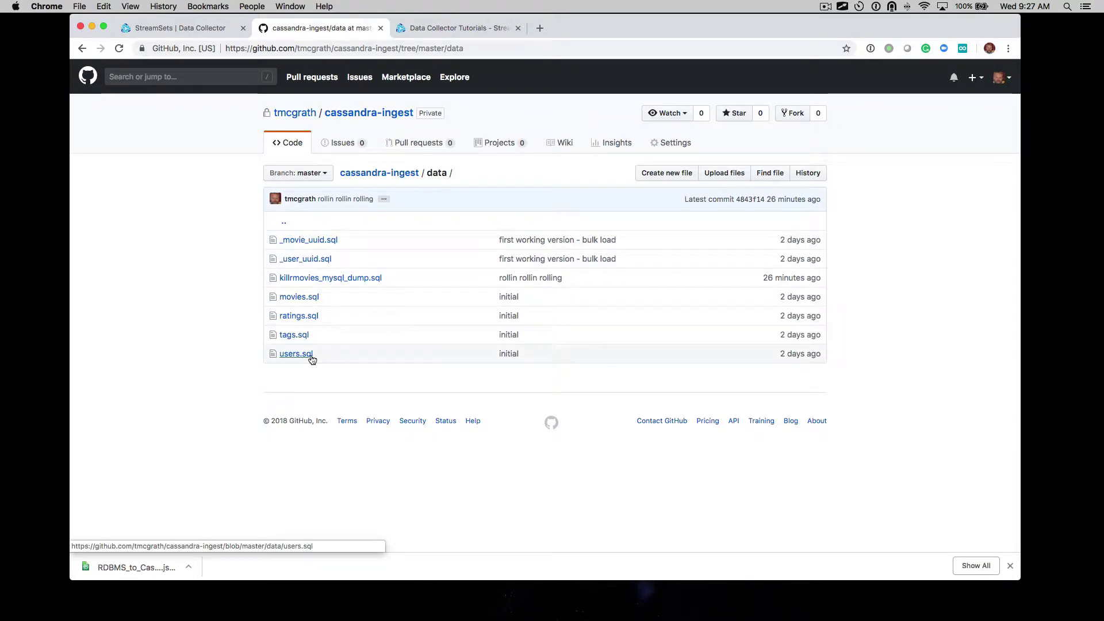
pyautogui.click(184, 29)
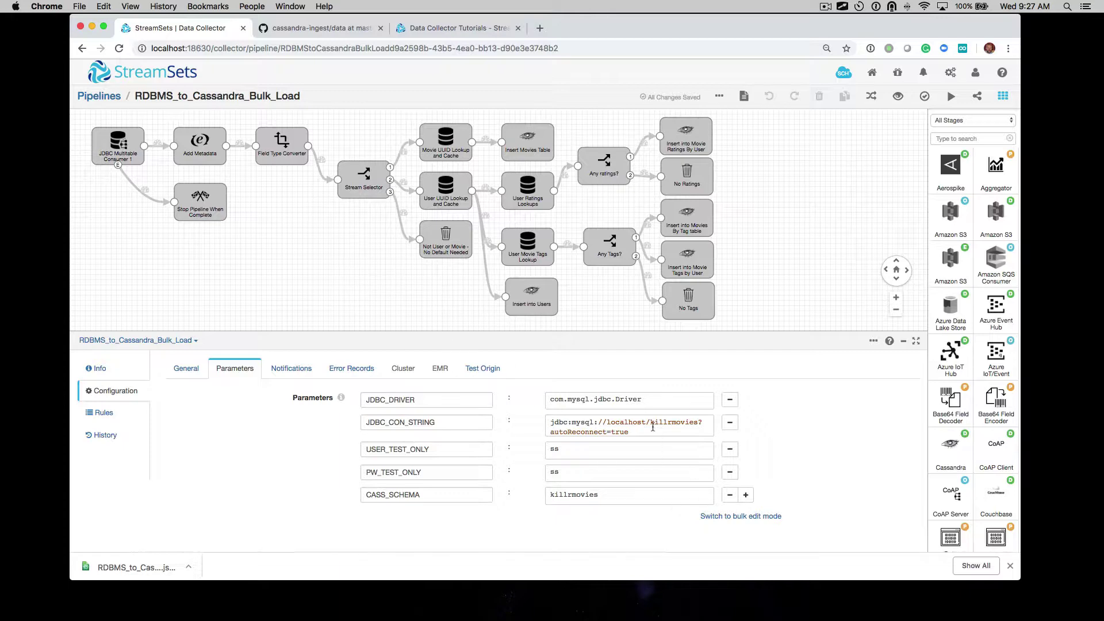
# Check the external libraries installed for the JDBC Multitable Consumer and those listed in the Package Manager.
pyautogui.click(309, 264)
pyautogui.click(112, 154)
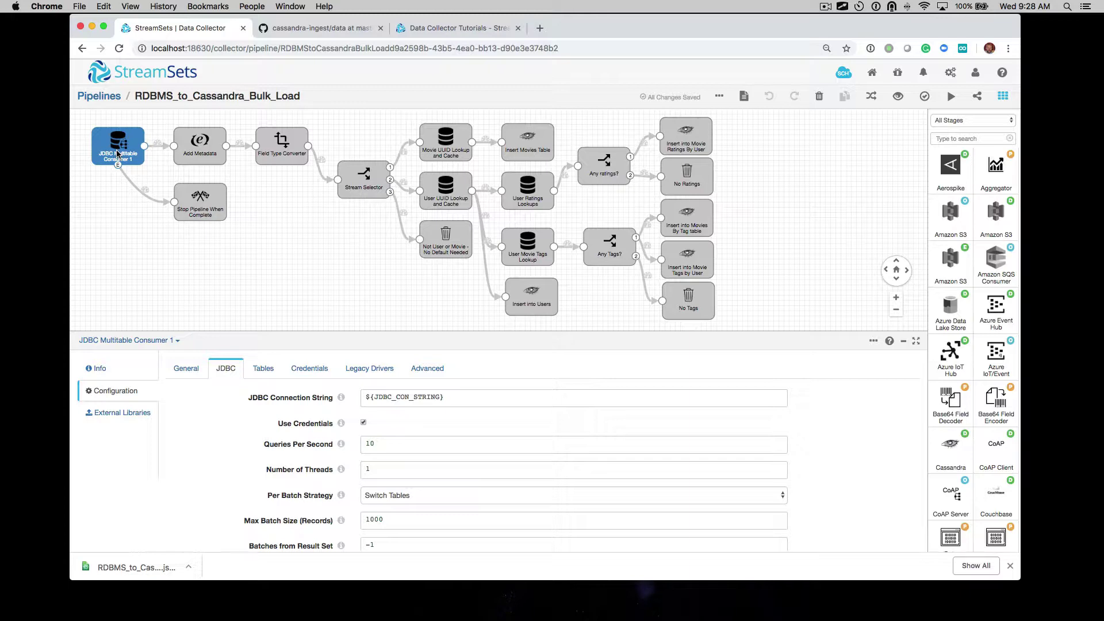
pyautogui.click(126, 414)
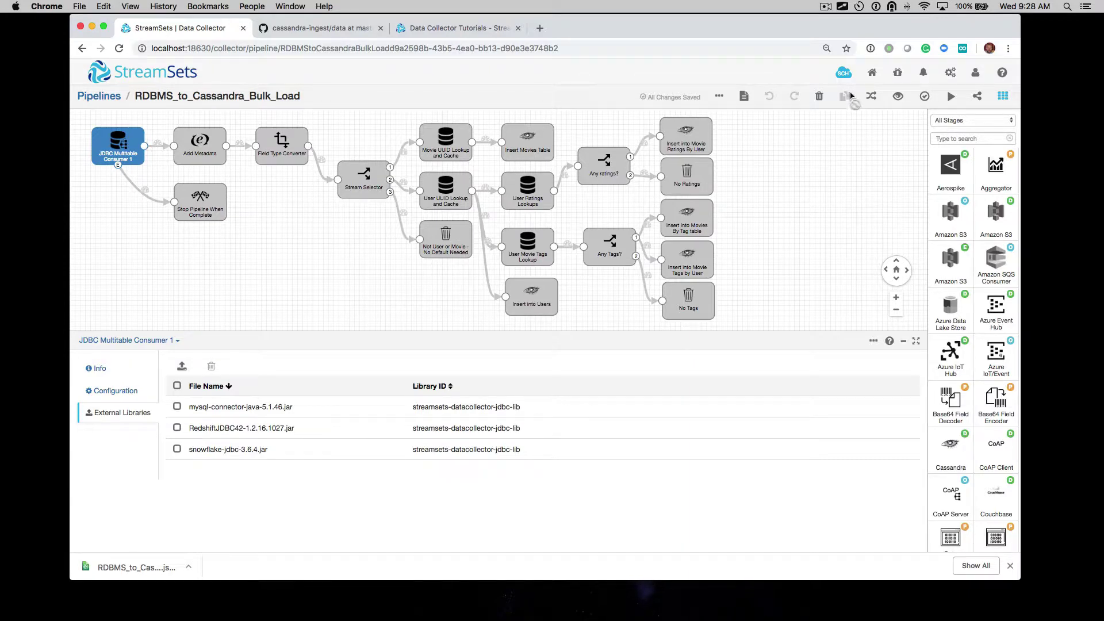
pyautogui.click(898, 73)
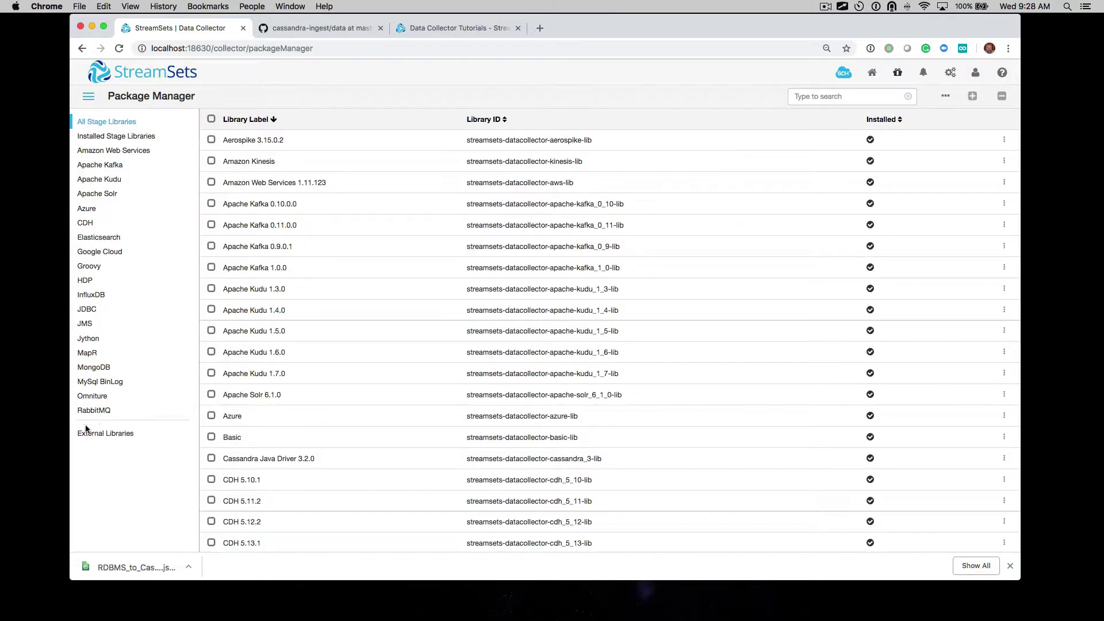
pyautogui.click(115, 437)
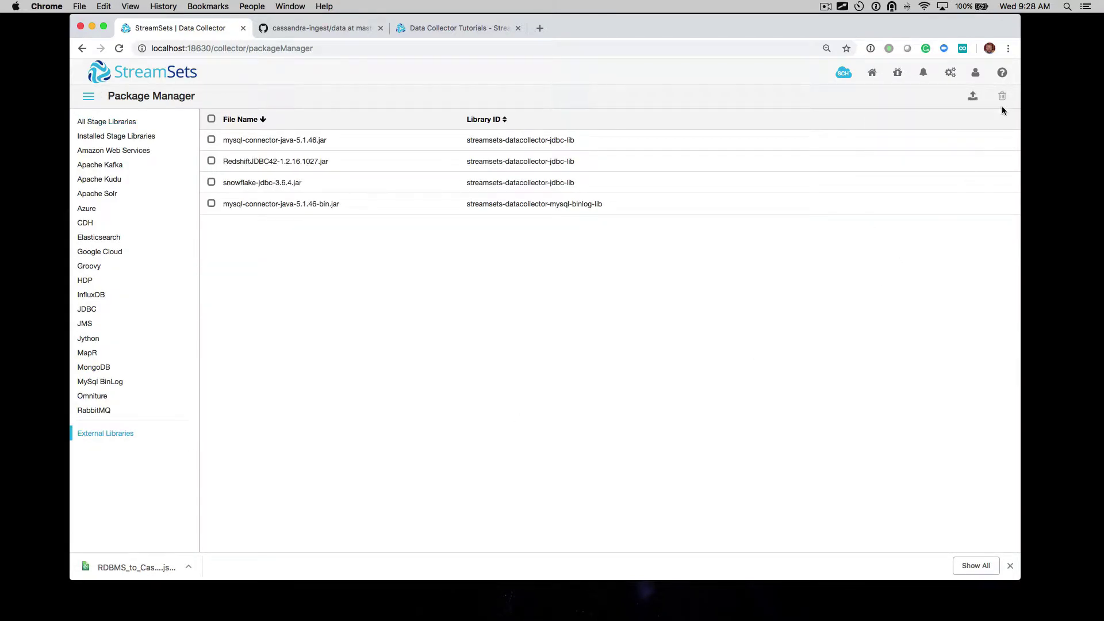
# Look through the external library installation form, including its file chooser and the MySql BinLog stage library option, and cancel it without uploading.
pyautogui.click(974, 97)
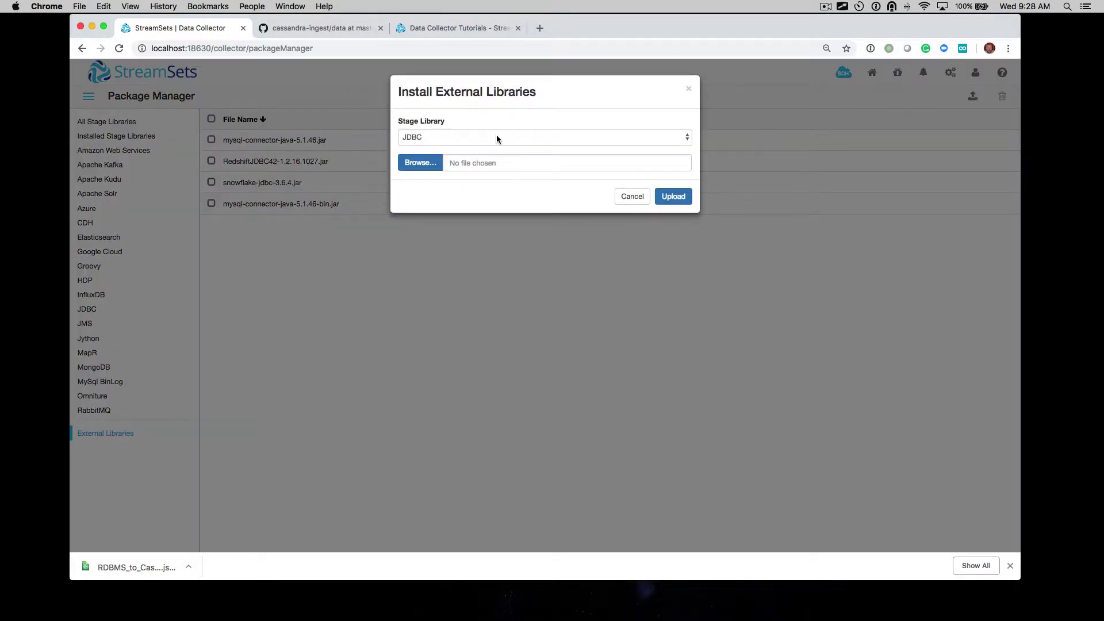
pyautogui.click(496, 139)
pyautogui.click(497, 136)
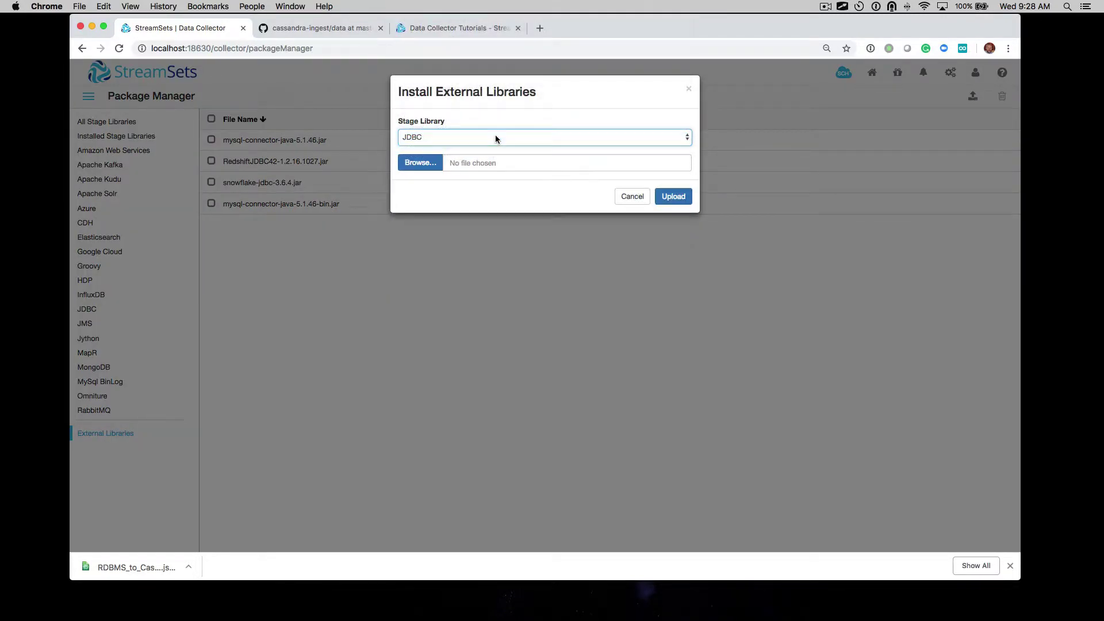
pyautogui.click(426, 165)
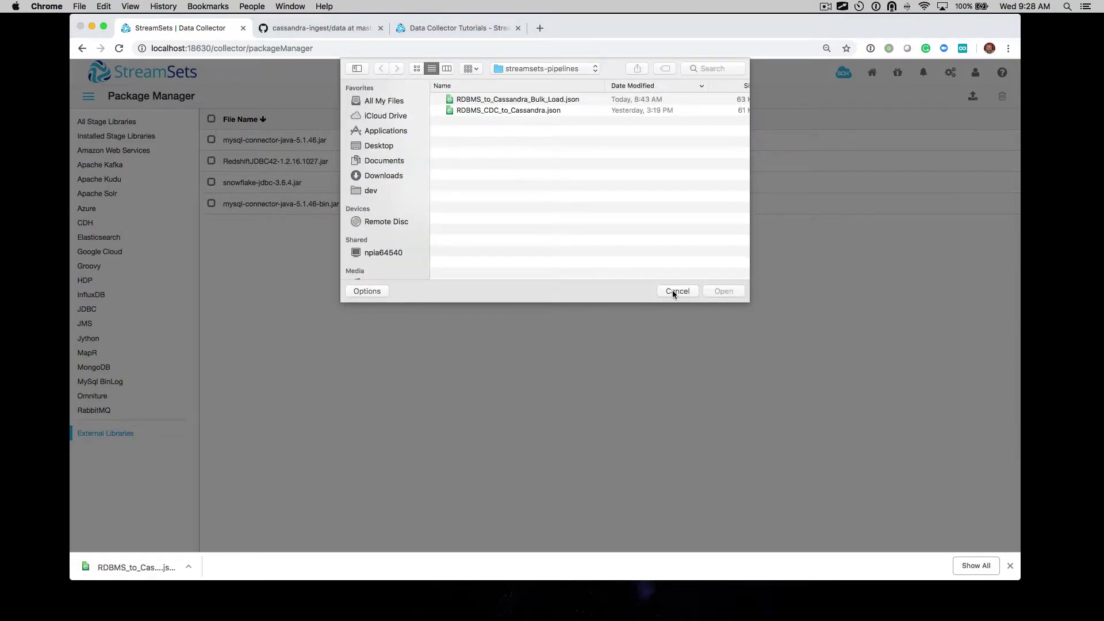
pyautogui.click(675, 291)
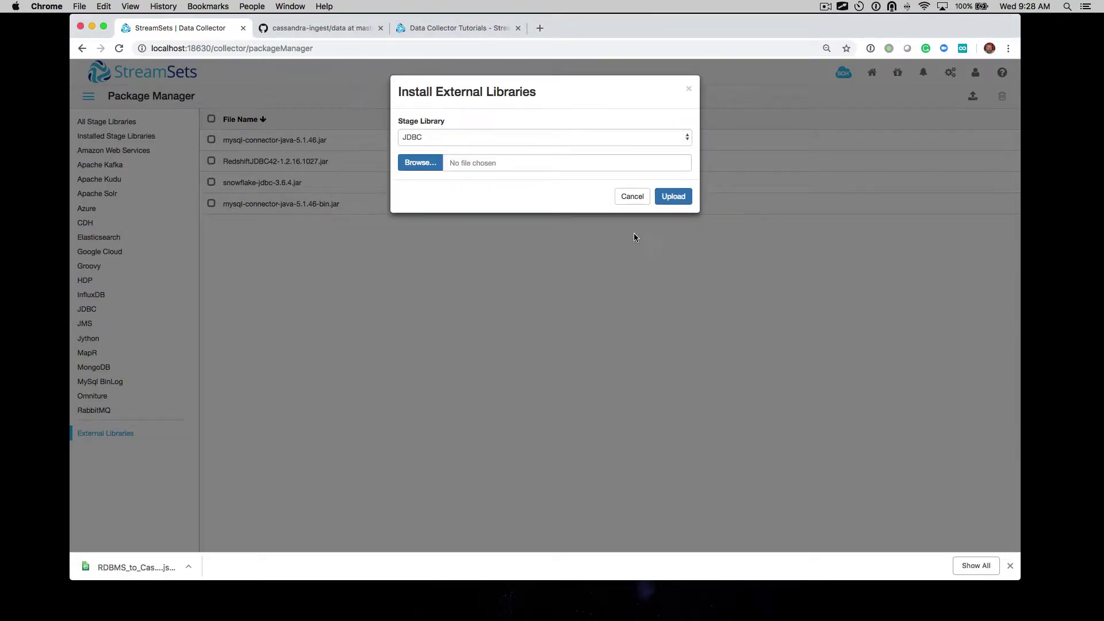
pyautogui.click(598, 140)
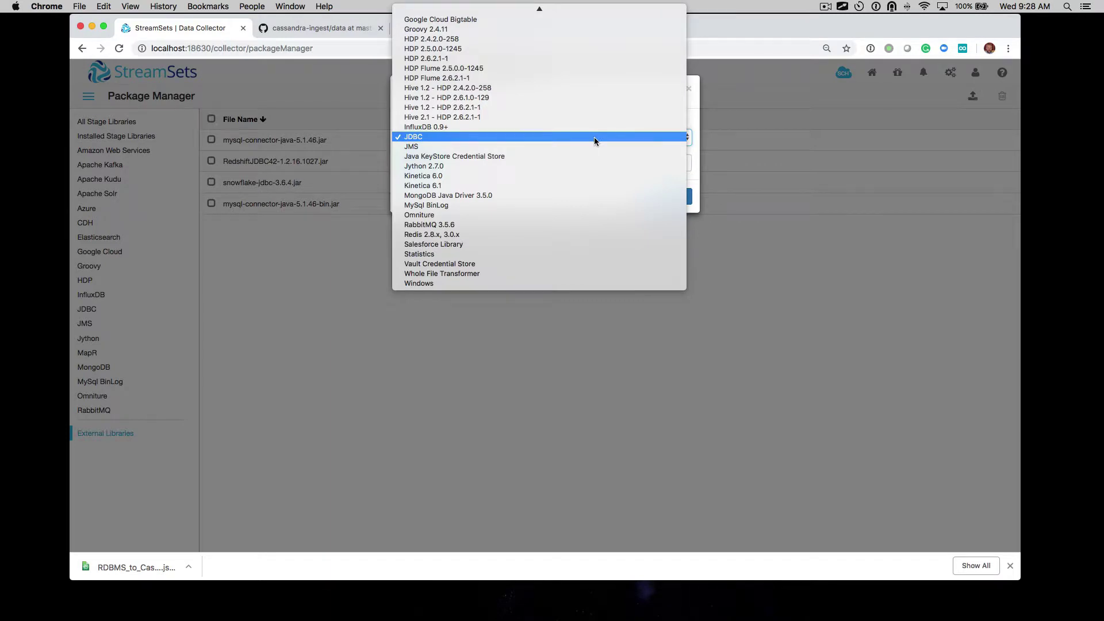
pyautogui.click(571, 208)
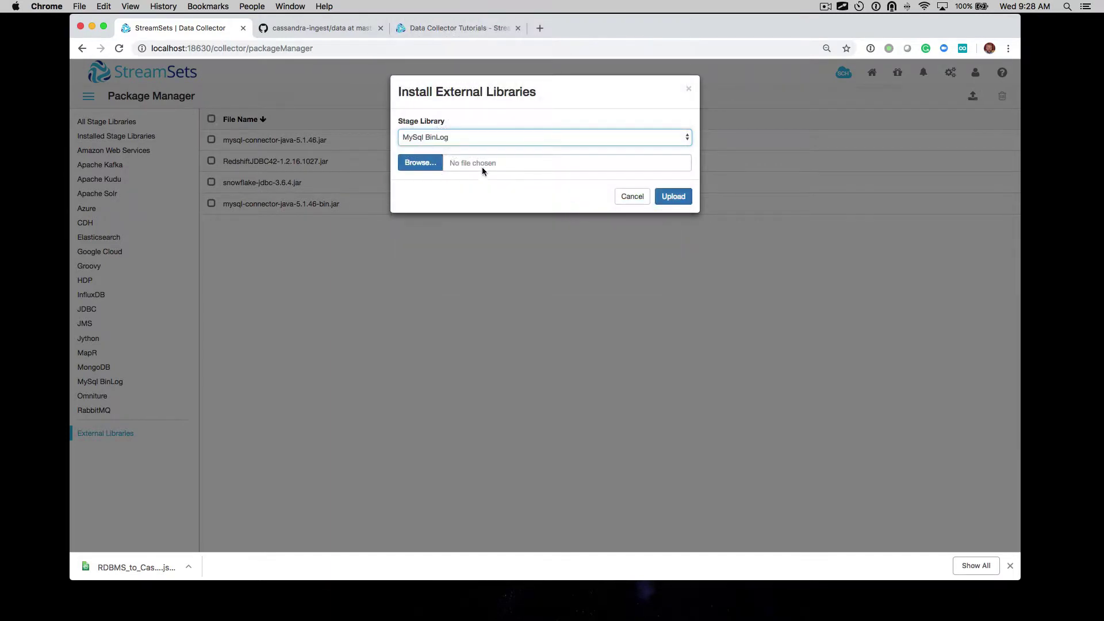
pyautogui.click(627, 198)
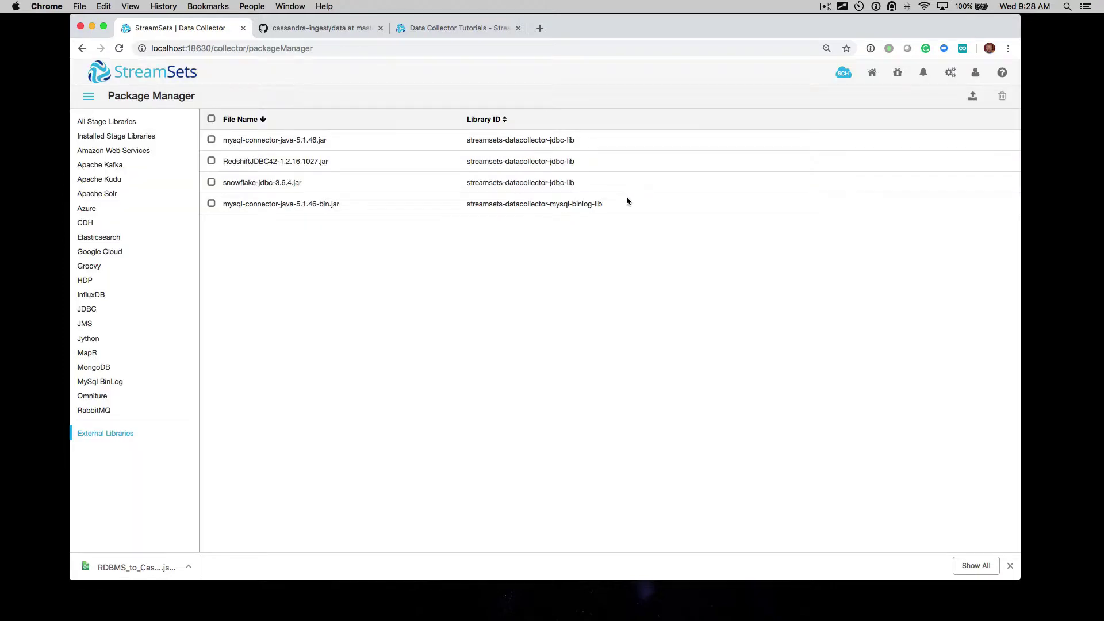
# Return to the RDBMS_to_Cassandra_Bulk_Load pipeline and view the external libraries of the JDBC Multitable Consumer.
pyautogui.click(82, 48)
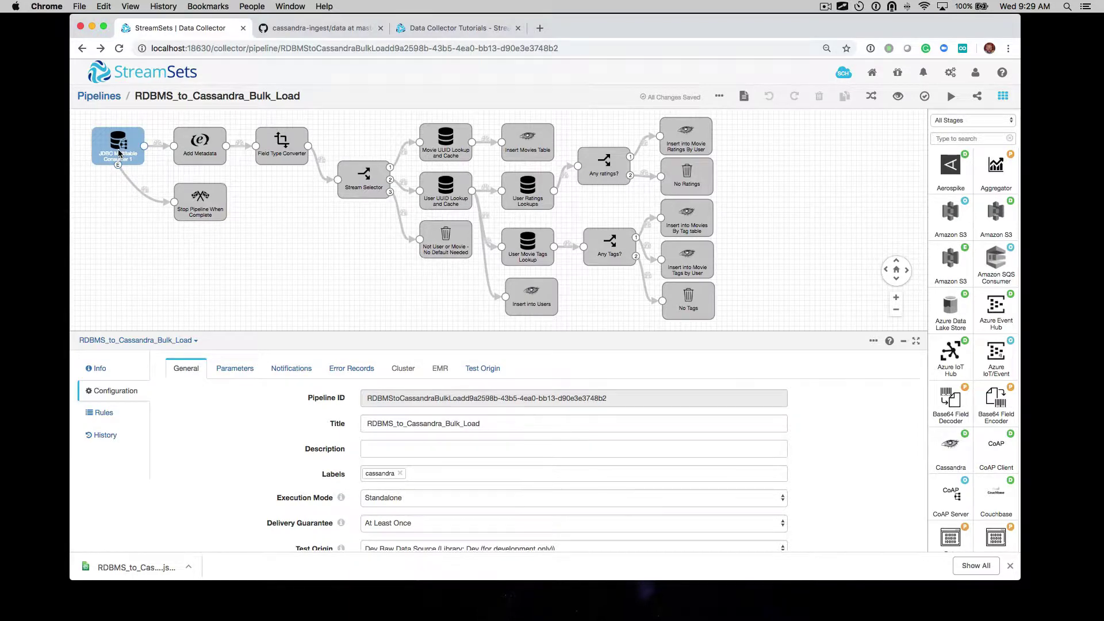
pyautogui.click(115, 150)
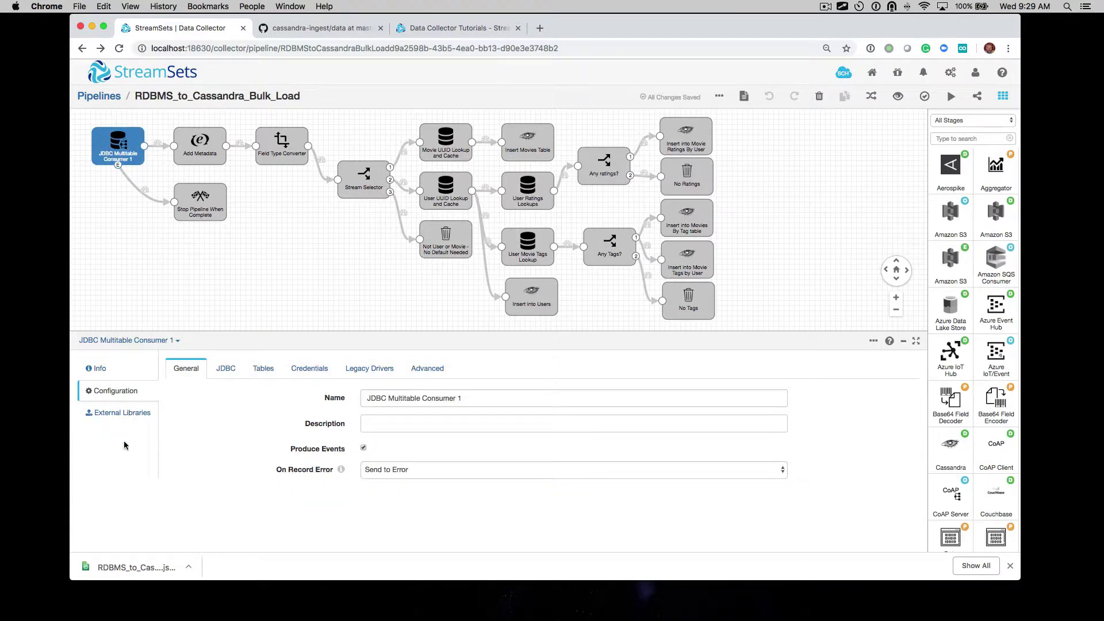
pyautogui.click(123, 413)
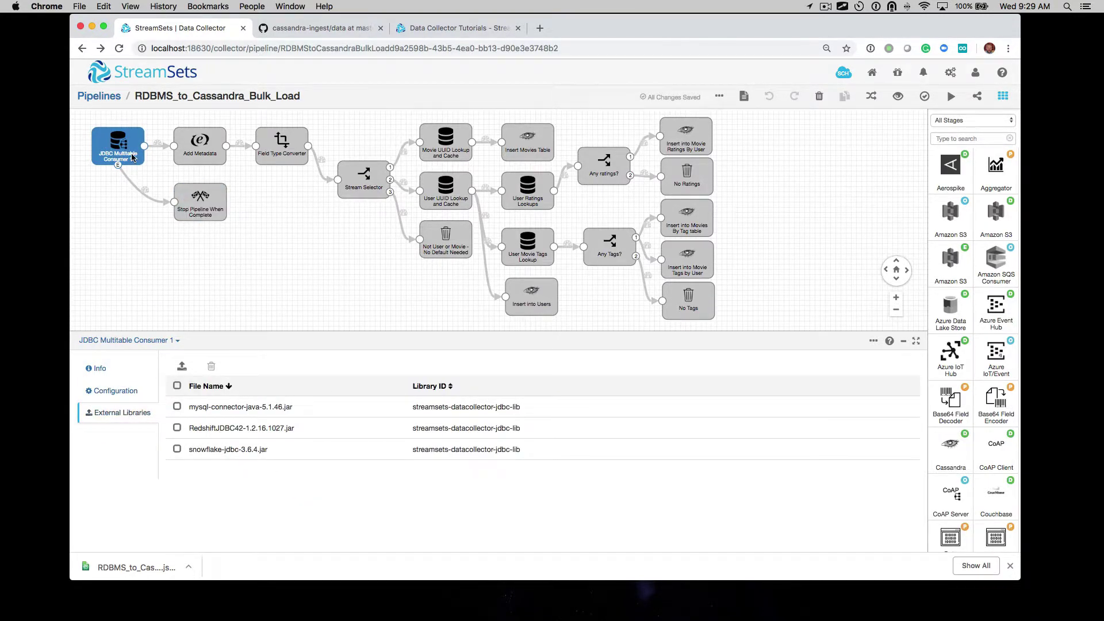
# Check the JDBC Multitable Consumer's event setting and the stage information and precondition of the Stop Pipeline When Complete stage.
pyautogui.click(116, 390)
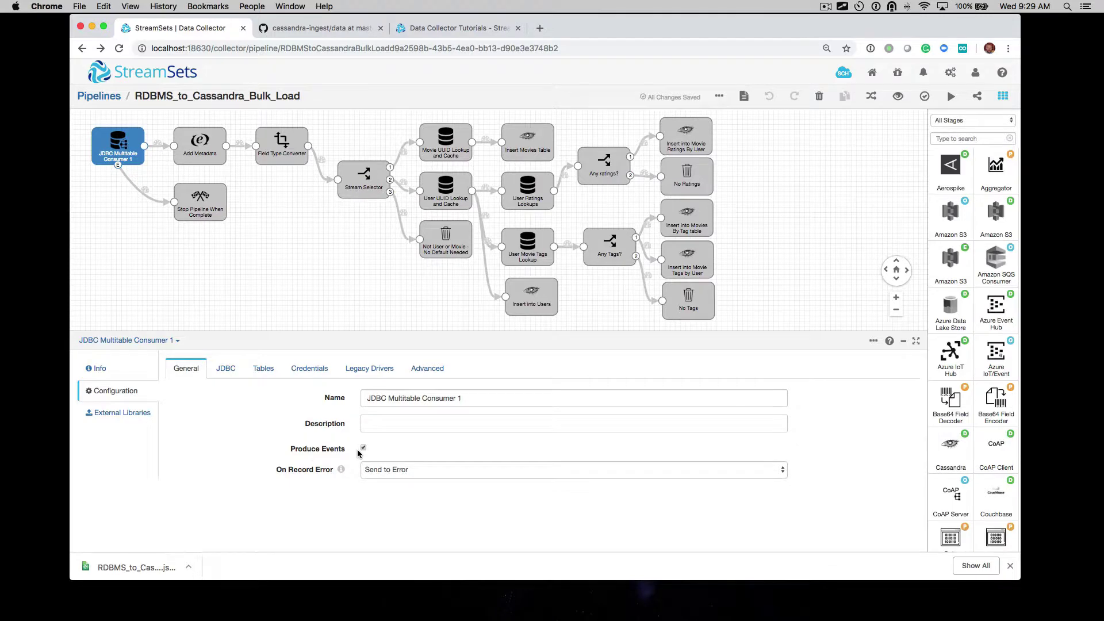
pyautogui.click(197, 209)
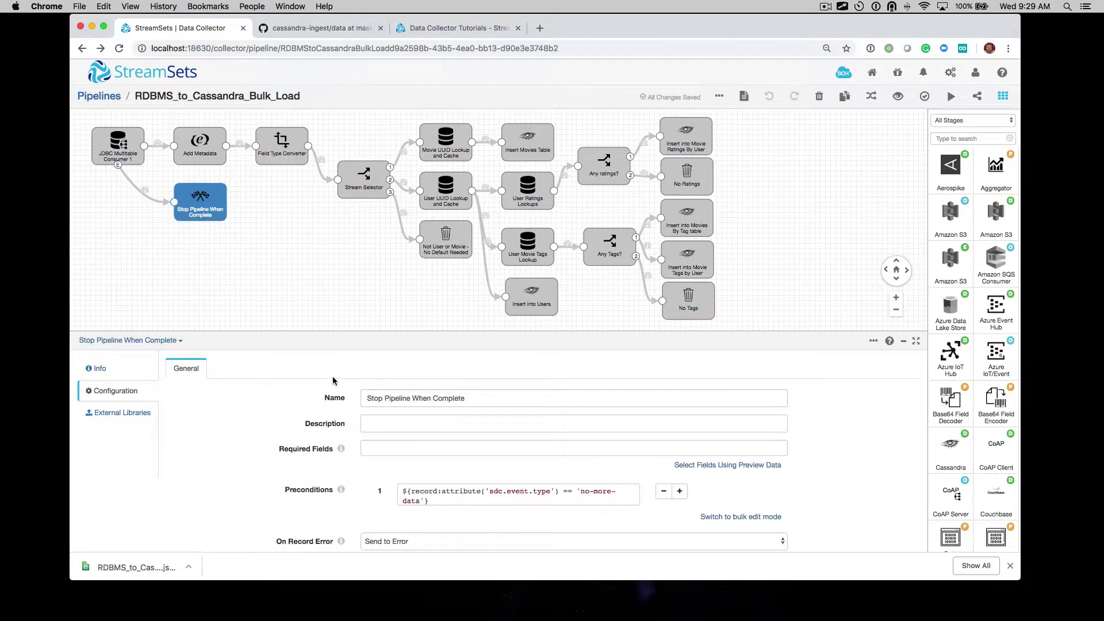
pyautogui.click(96, 368)
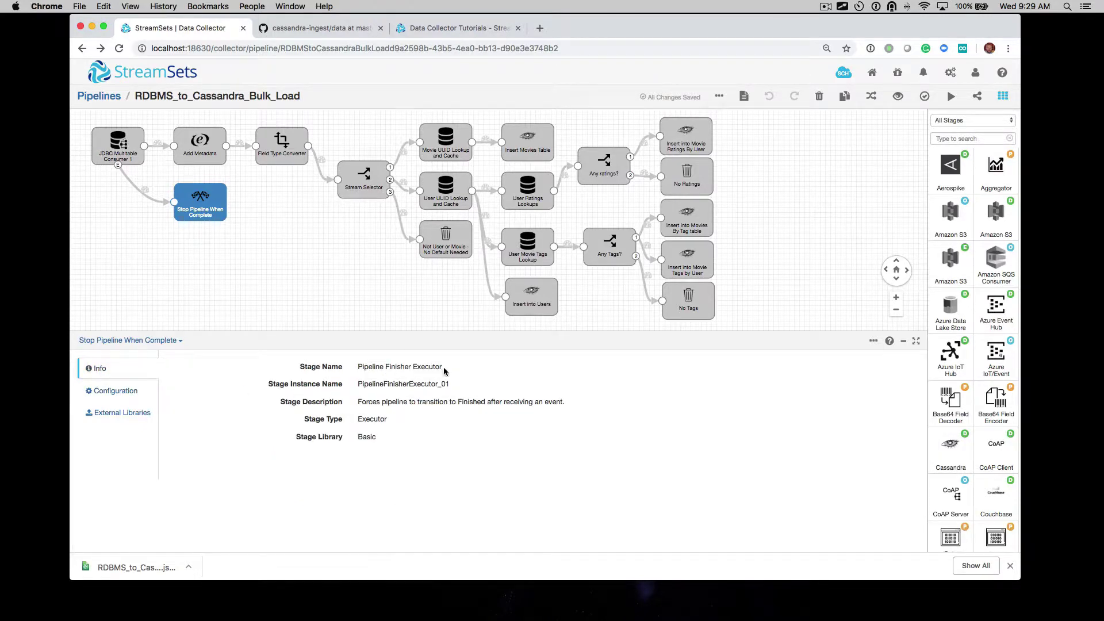
pyautogui.click(109, 391)
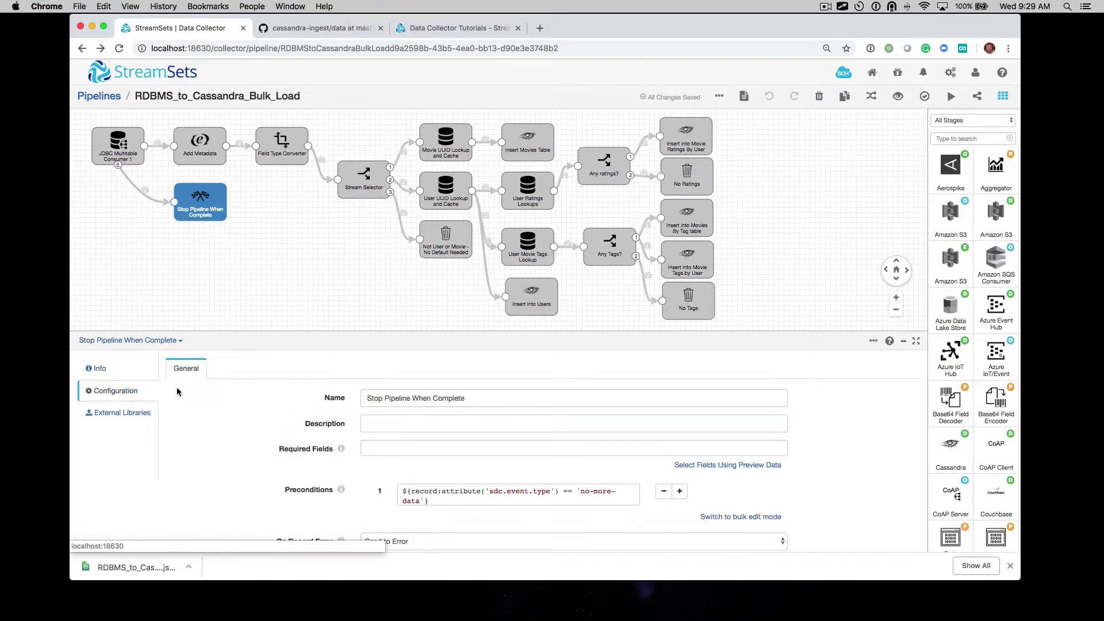
pyautogui.scroll(-1, 336, 407)
pyautogui.moveTo(439, 483); pyautogui.dragTo(387, 472)
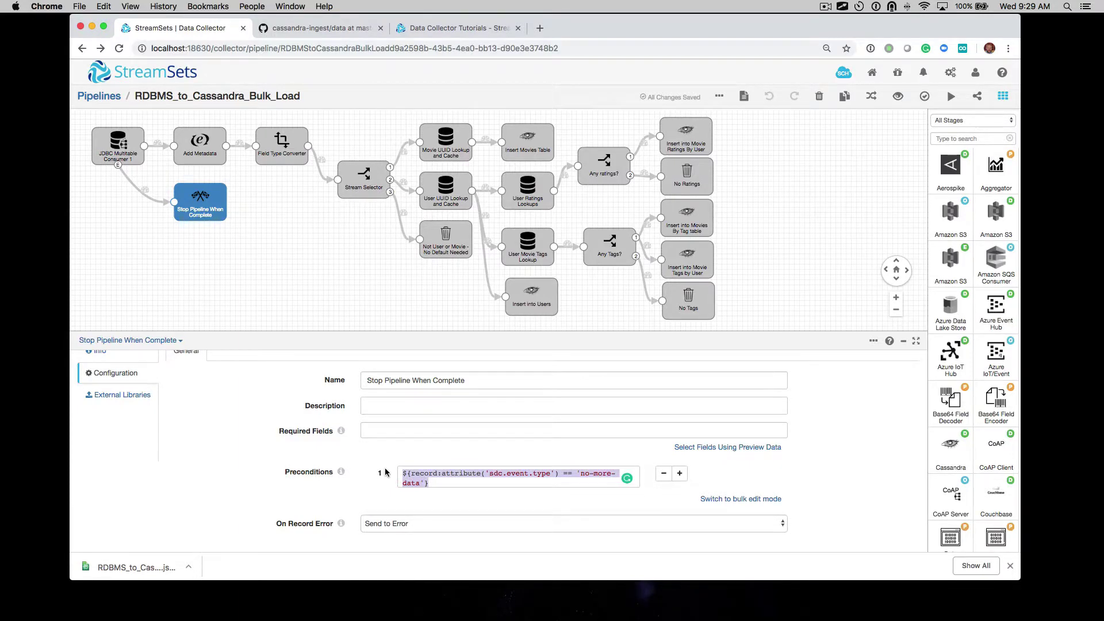
pyautogui.click(271, 283)
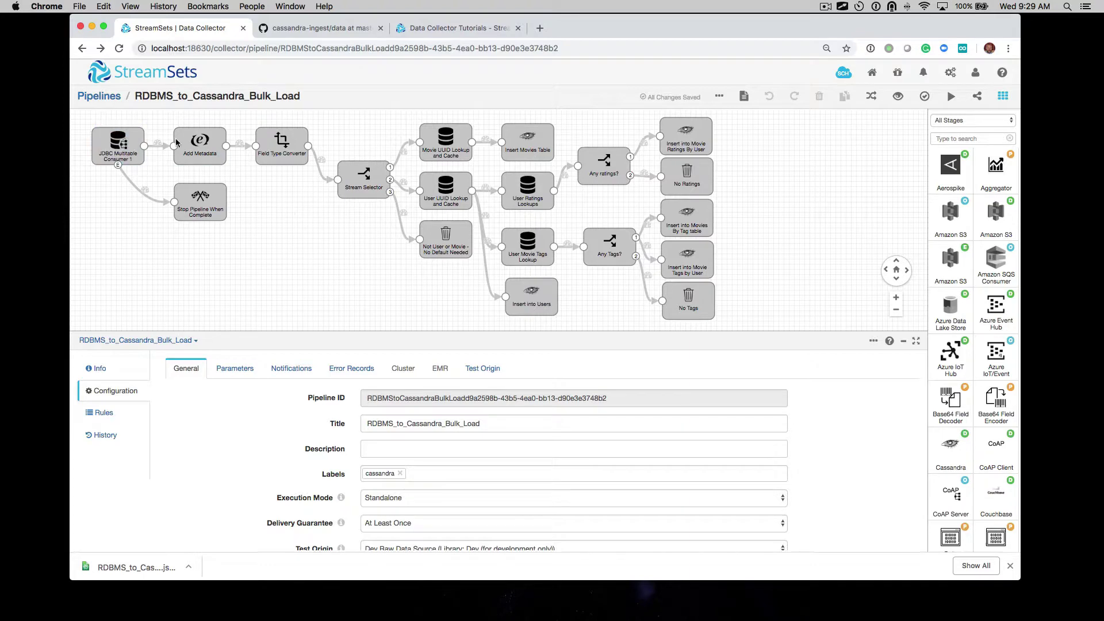
# Review the field expressions in the Add Metadata stage and the conversions in the Field Type Converter.
pyautogui.click(210, 157)
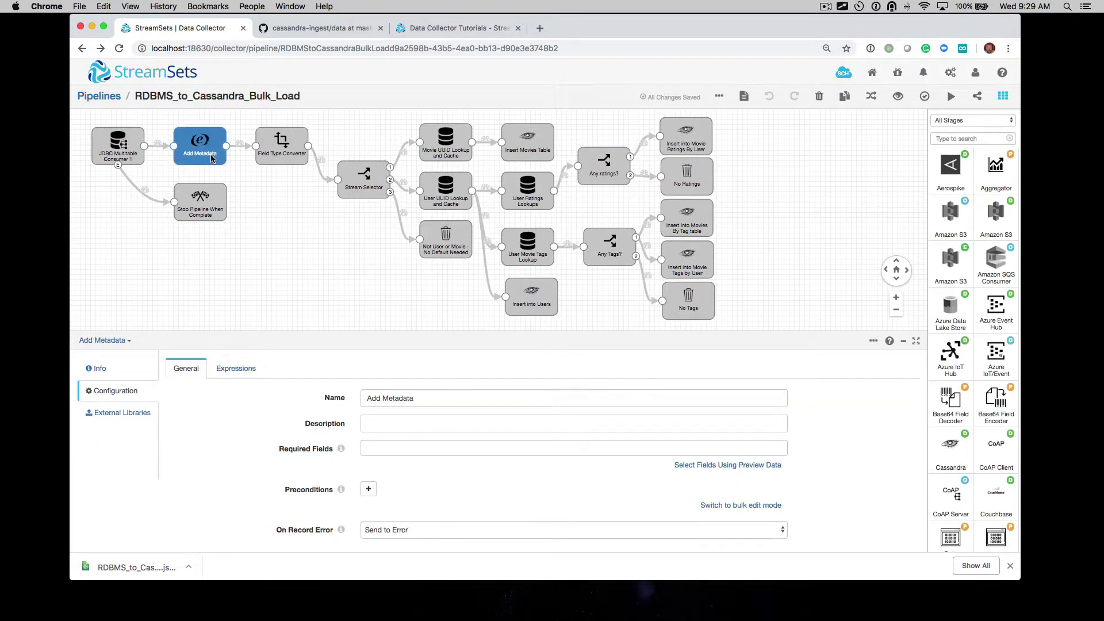
pyautogui.click(244, 369)
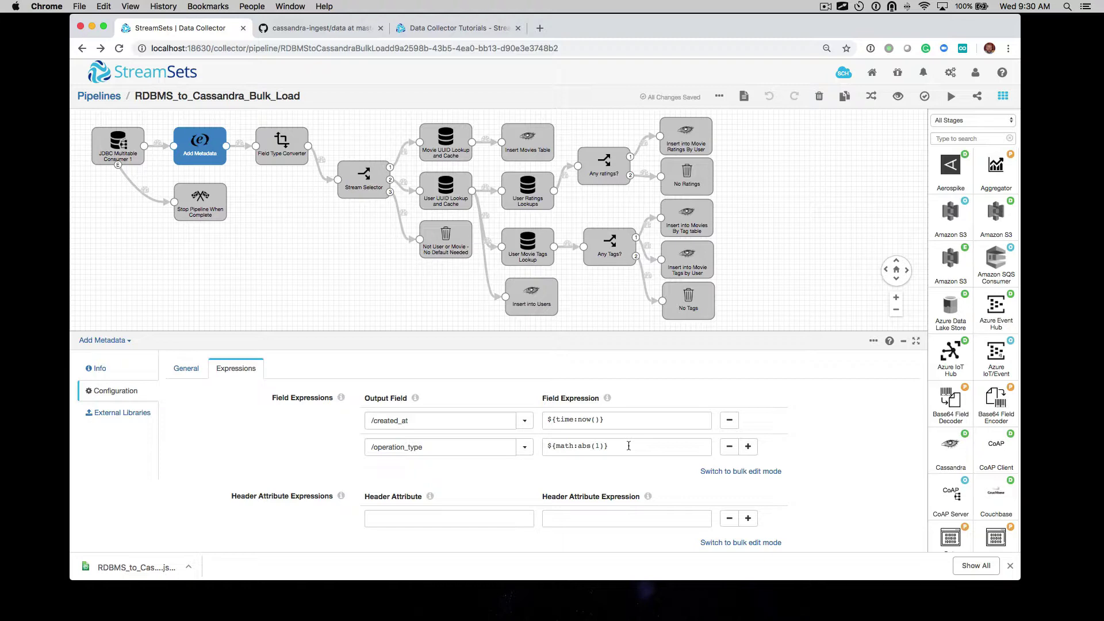
pyautogui.click(285, 160)
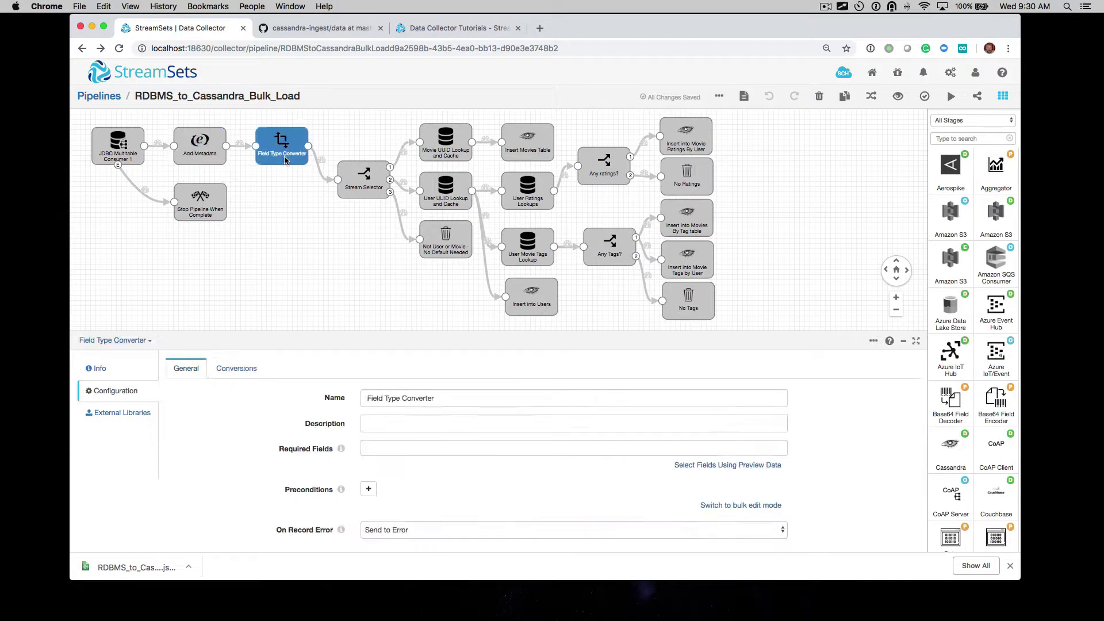
pyautogui.click(240, 365)
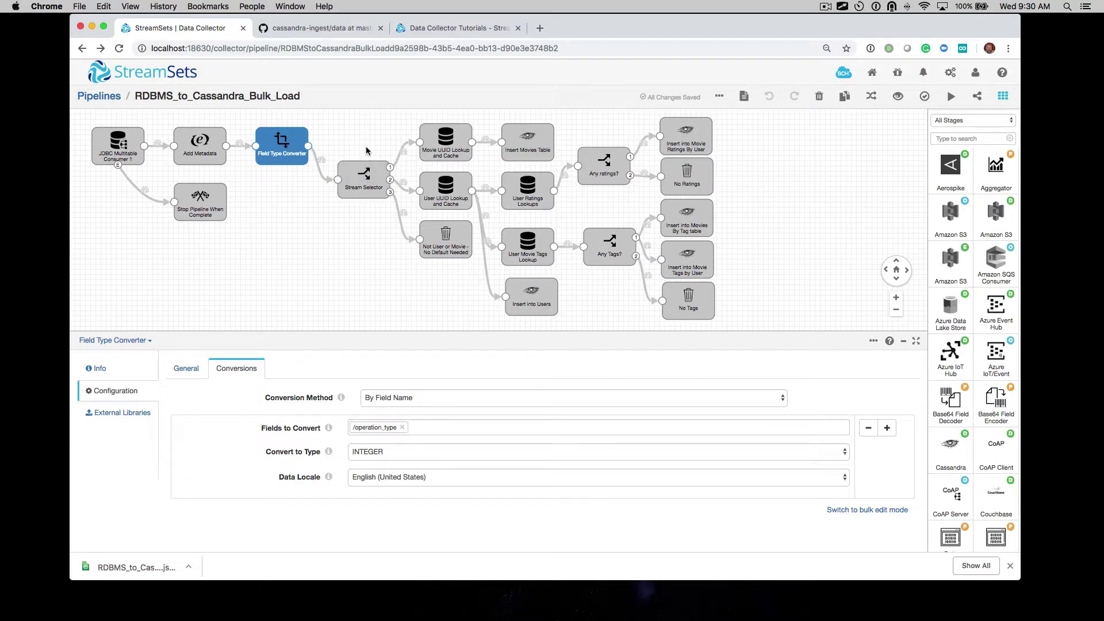
# Examine the Stream Selector's conditions that route movies and users records.
pyautogui.click(371, 168)
pyautogui.click(233, 369)
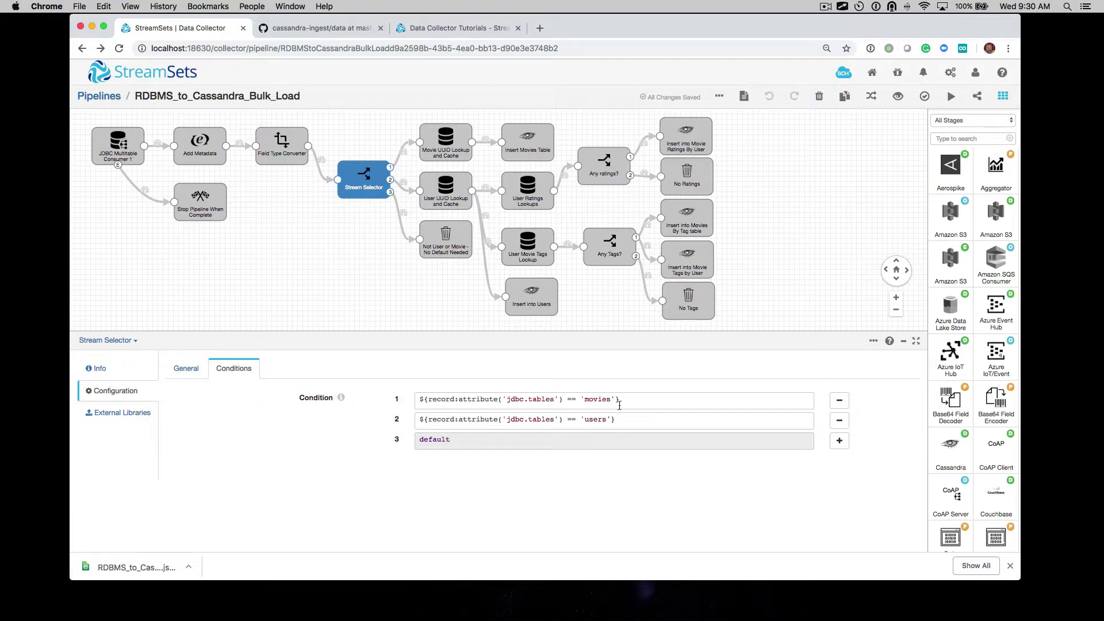
pyautogui.moveTo(629, 403); pyautogui.dragTo(424, 394)
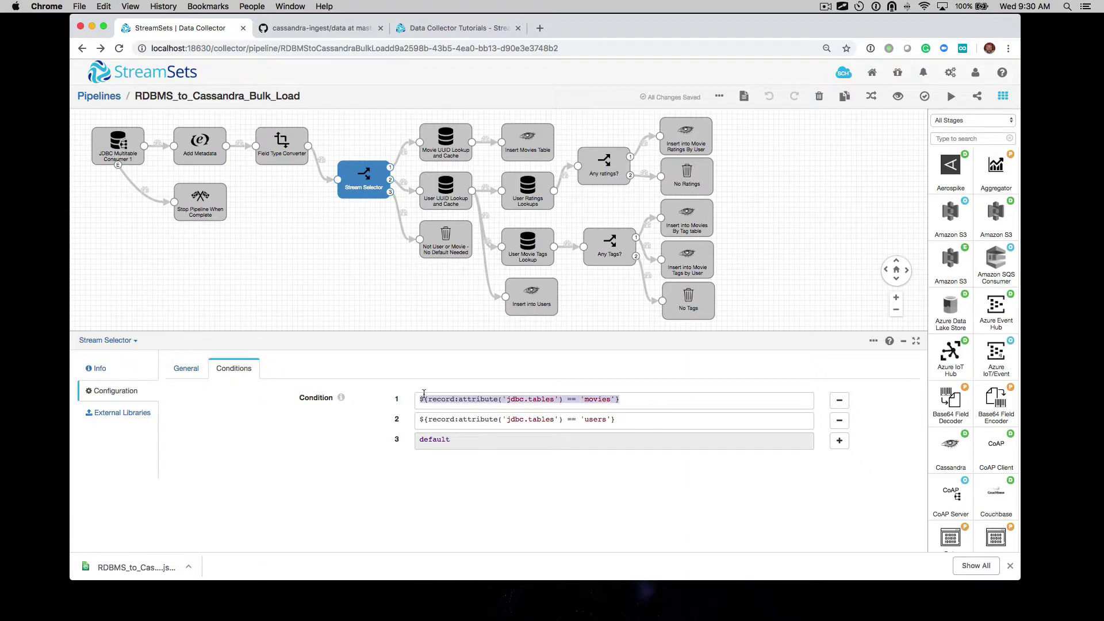
pyautogui.click(625, 419)
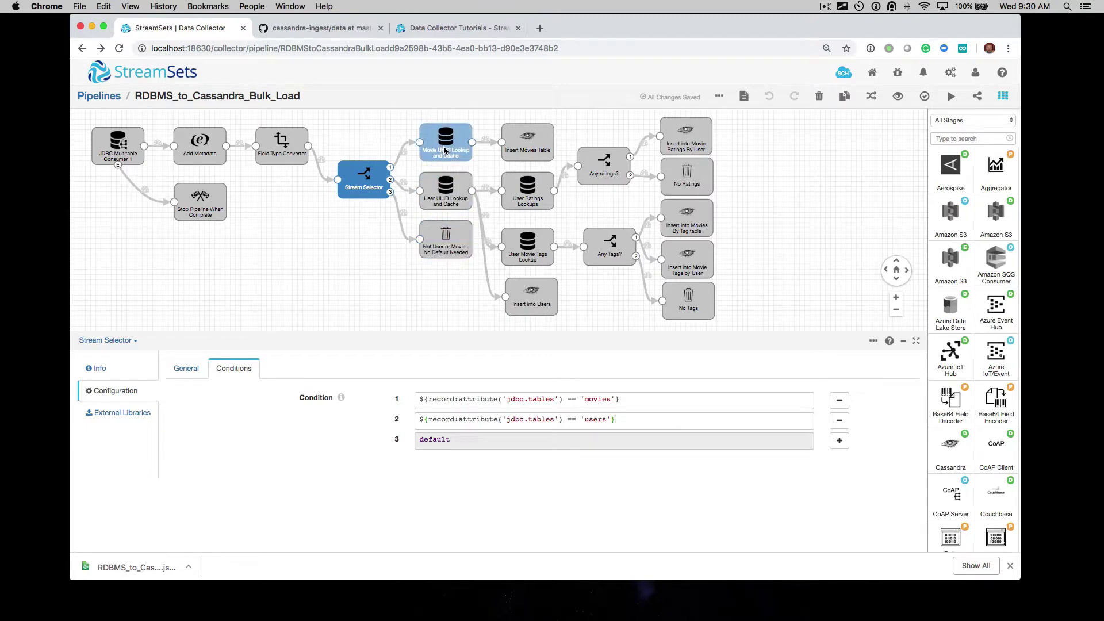
# Examine the JDBC SQL query of the Movie UUID Lookup and Cache stage and highlight its _movie_uuid table name.
pyautogui.click(445, 150)
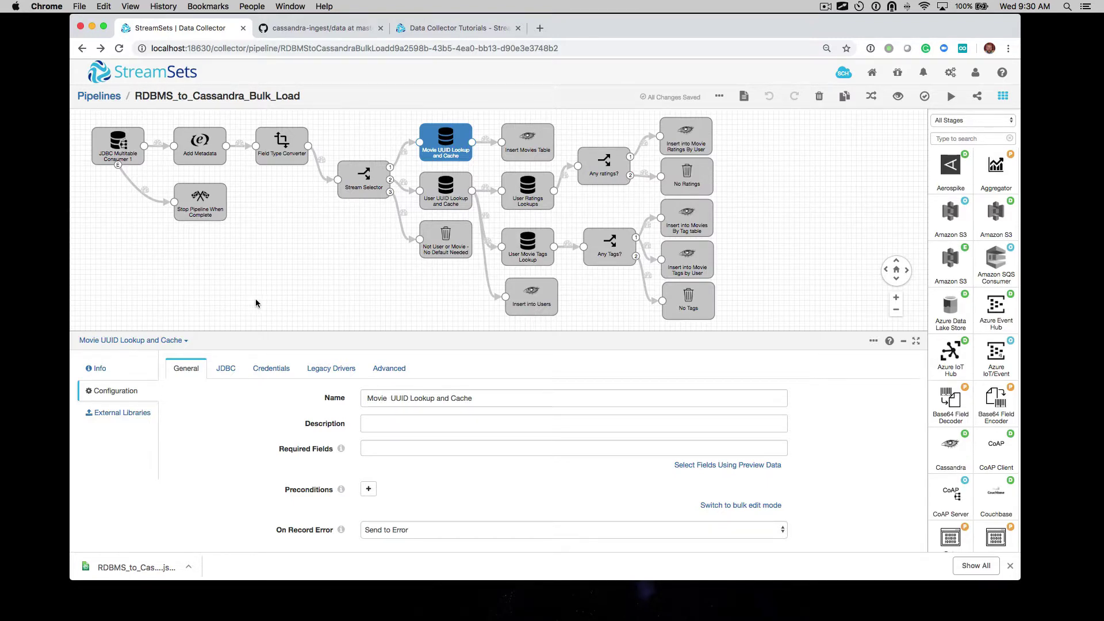
pyautogui.click(227, 368)
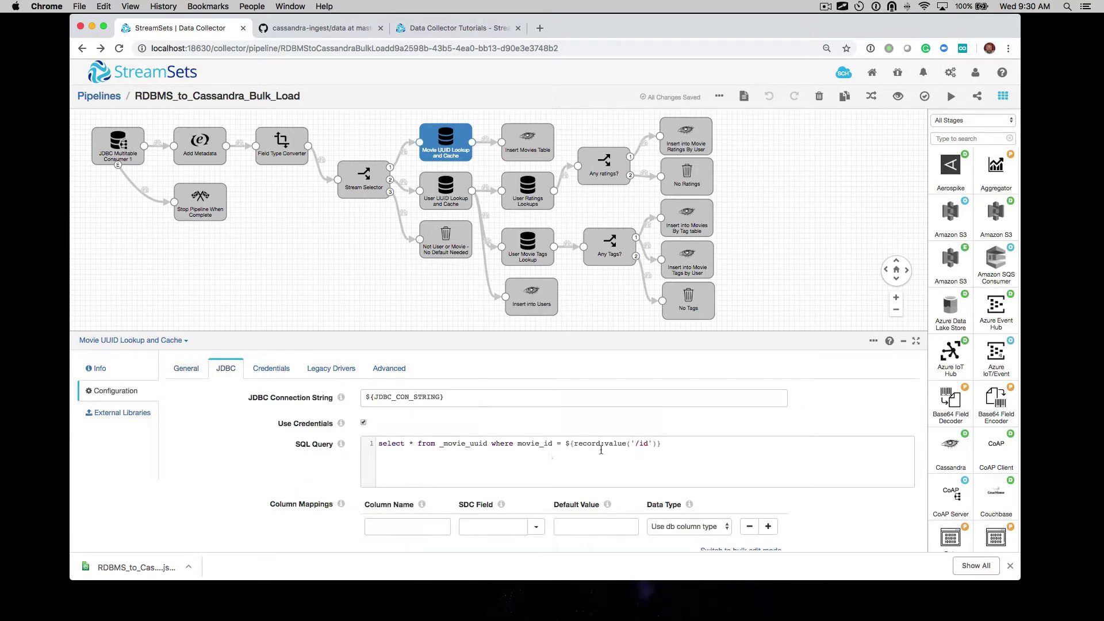
pyautogui.moveTo(677, 443); pyautogui.dragTo(372, 447)
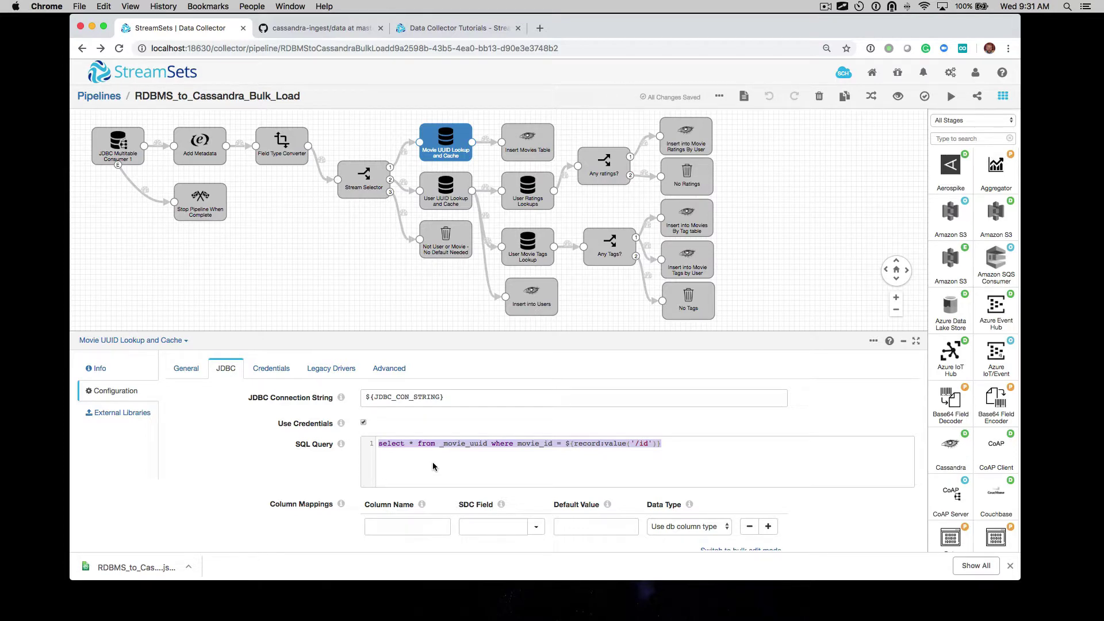
pyautogui.click(451, 445)
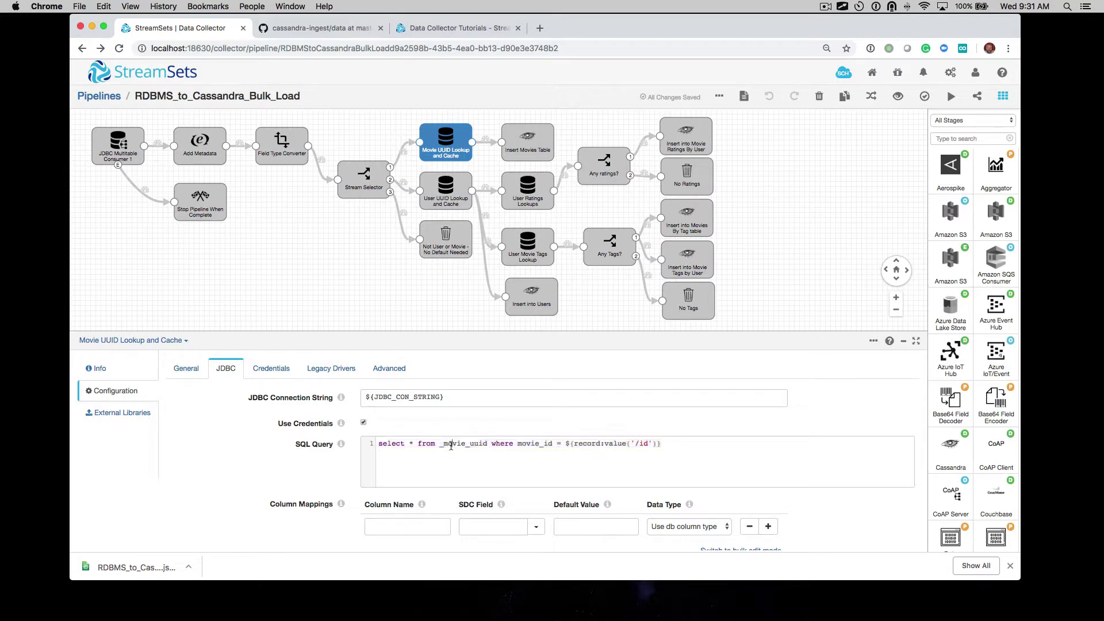
pyautogui.doubleClick(451, 446)
# Switch to Sequel Pro to view the structure of the _movie_uuid and _user_uuid tables, and return to Chrome.
pyautogui.press('super+Tab')
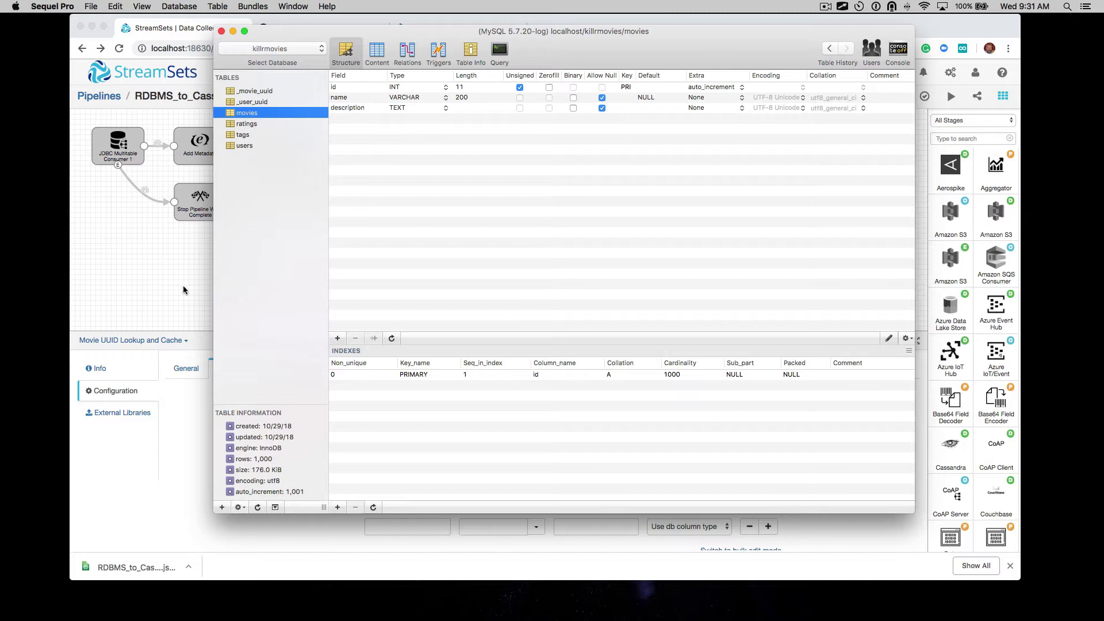
pyautogui.click(263, 92)
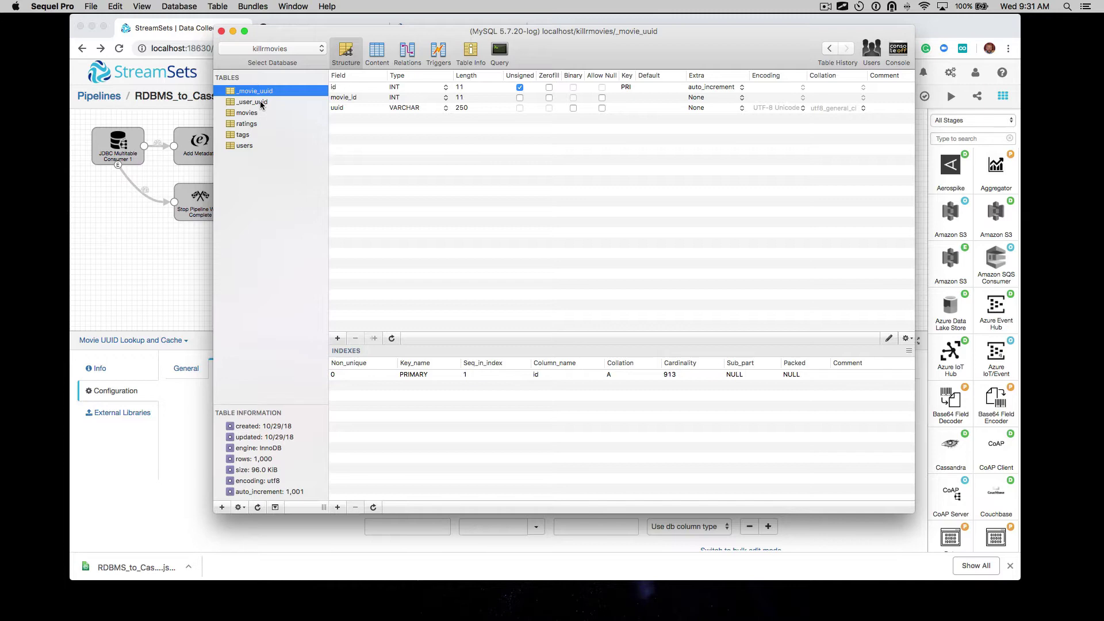
pyautogui.click(262, 104)
pyautogui.click(118, 276)
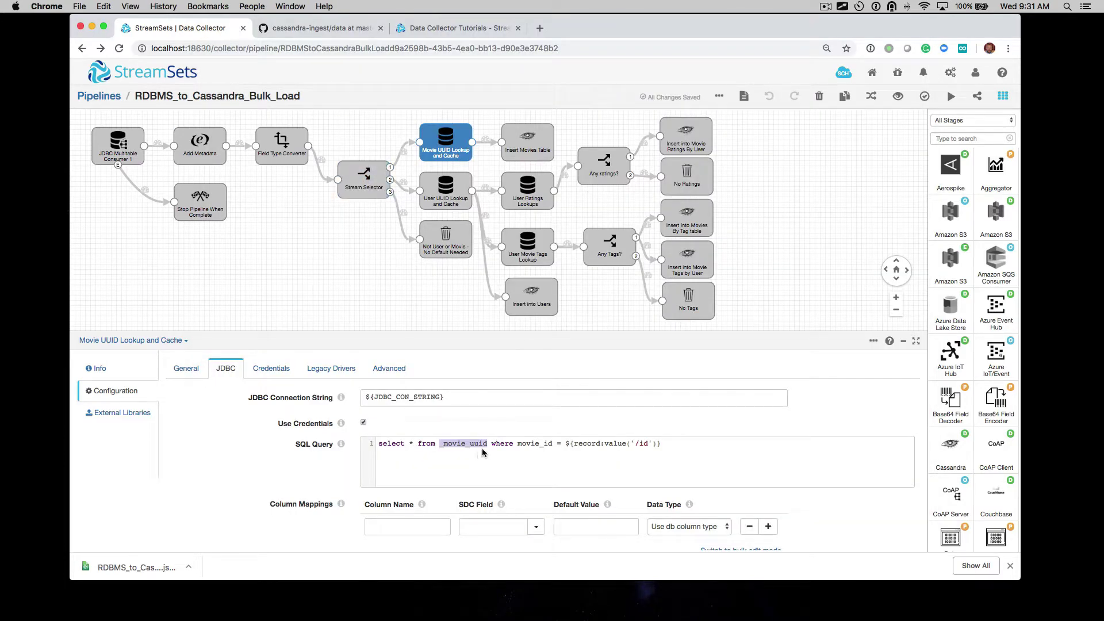
# Review the Cassandra connection settings of the Insert Movies Table destination, including contact points and port.
pyautogui.click(531, 137)
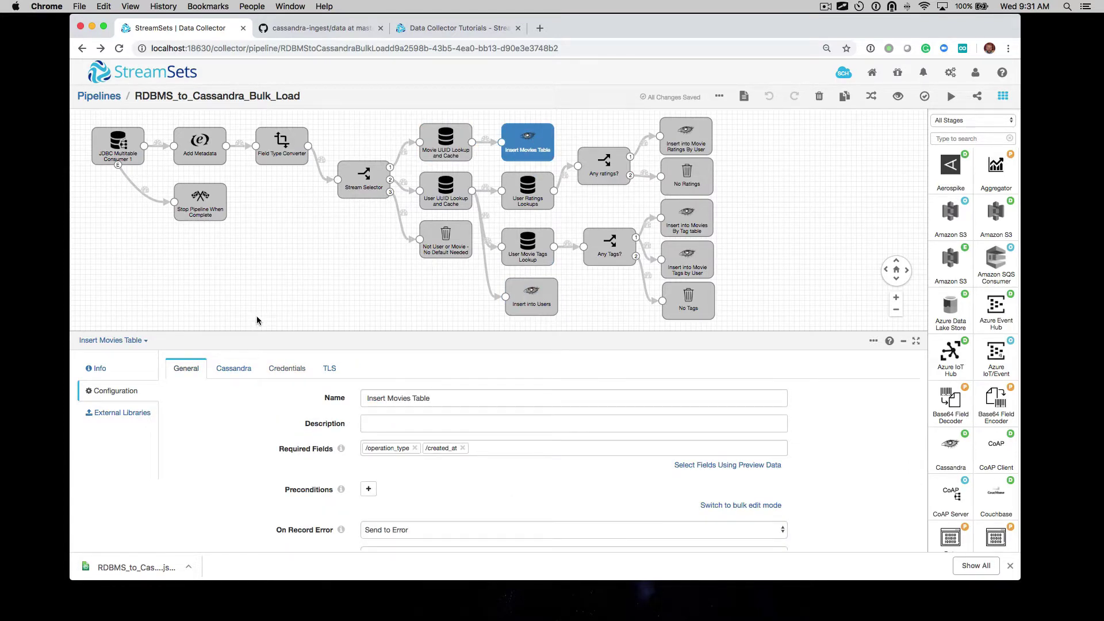
pyautogui.click(237, 372)
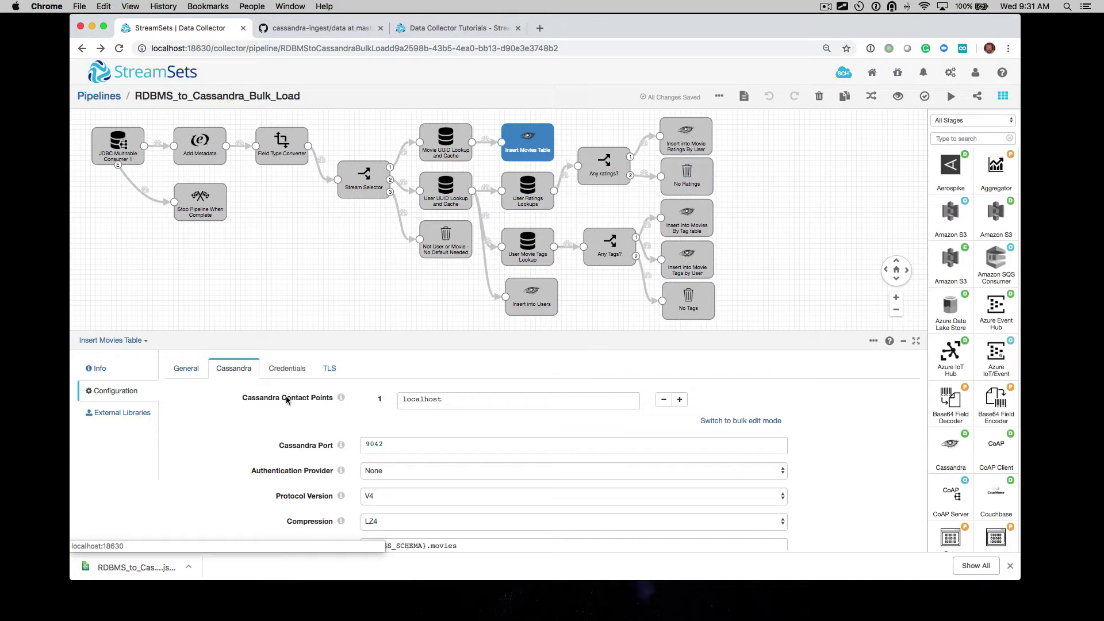
pyautogui.scroll(-1, 285, 400)
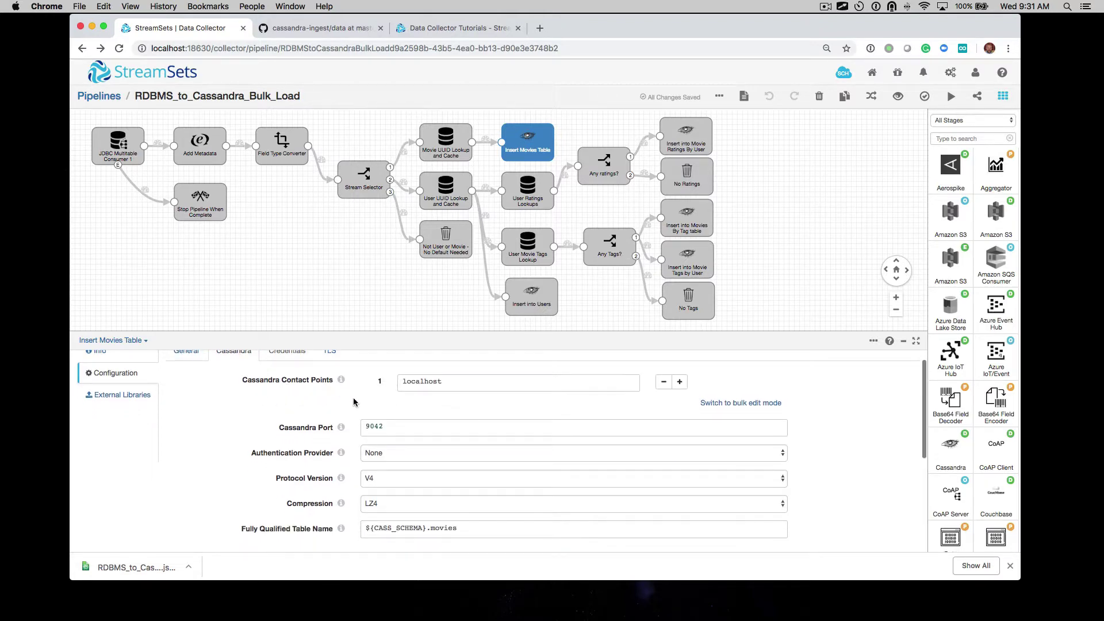
pyautogui.scroll(-1, 221, 399)
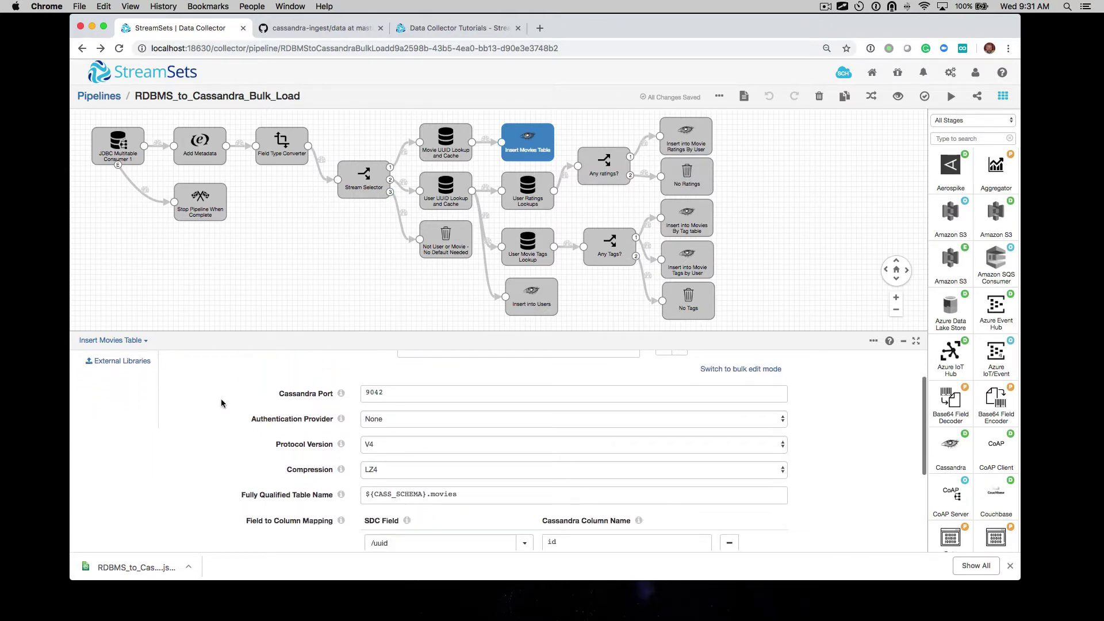
# Check the authentication provider options of Insert Movies Table and consult the Cassandra destination's help page before returning to the pipeline.
pyautogui.click(413, 424)
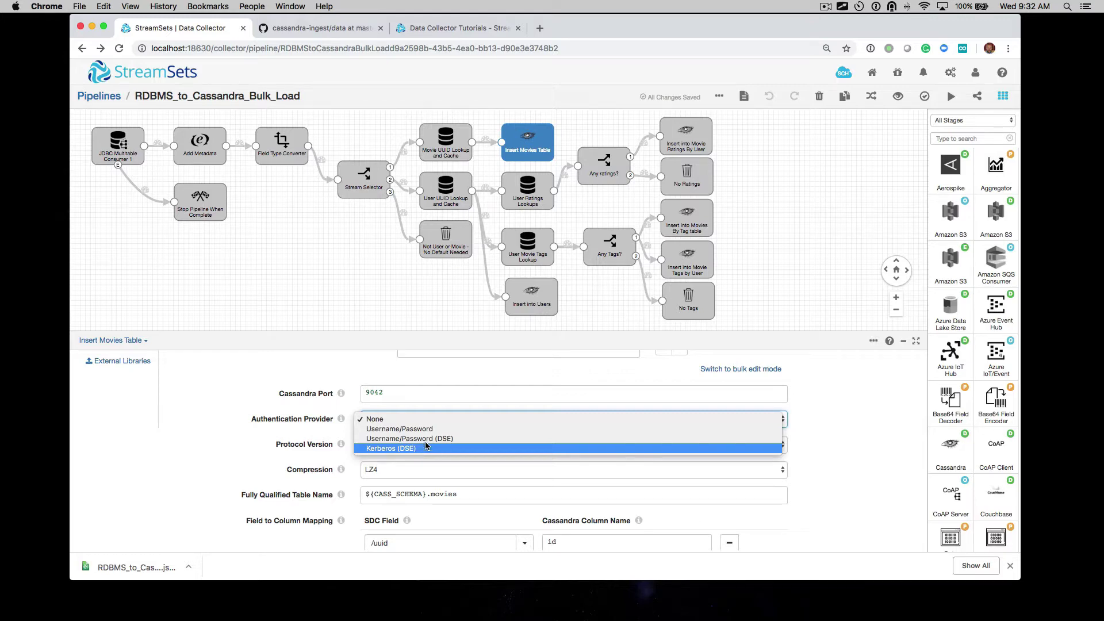
pyautogui.click(895, 427)
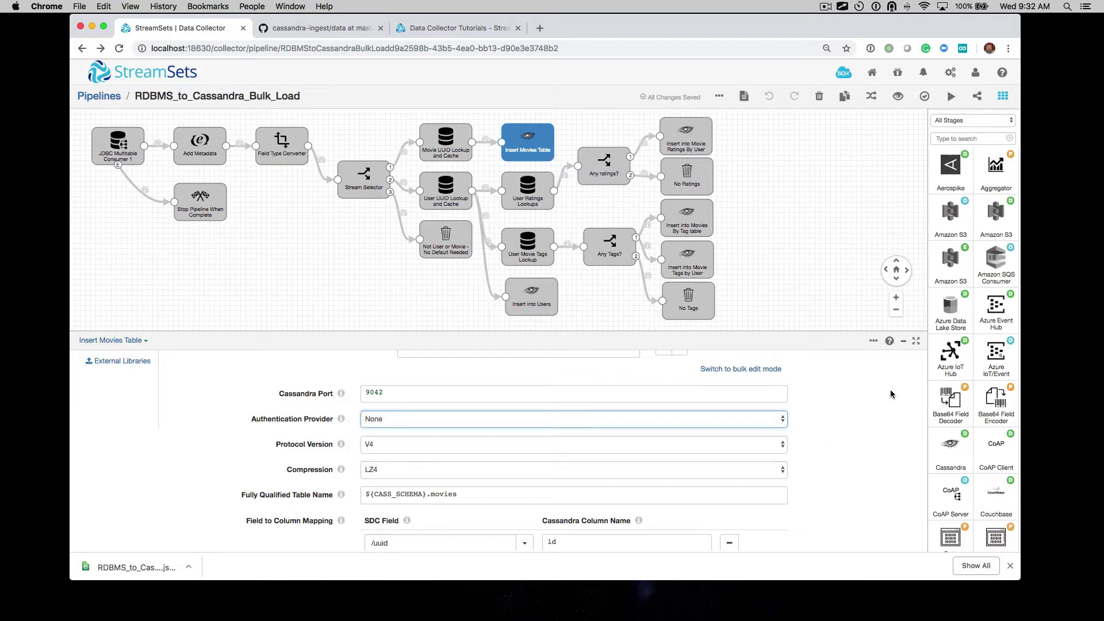
pyautogui.click(890, 341)
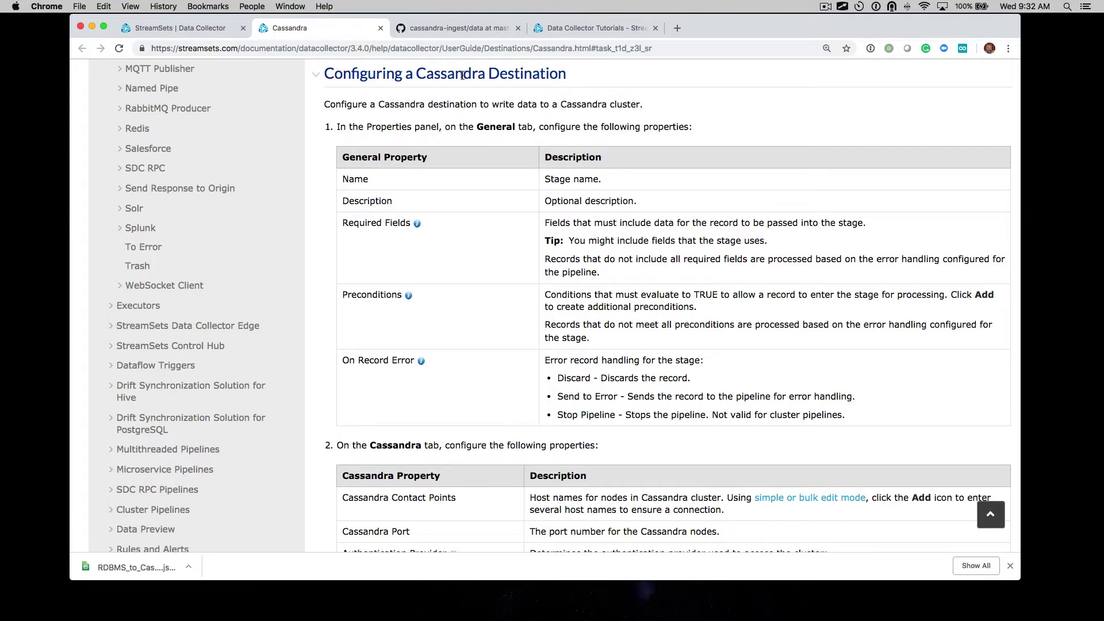
pyautogui.click(197, 30)
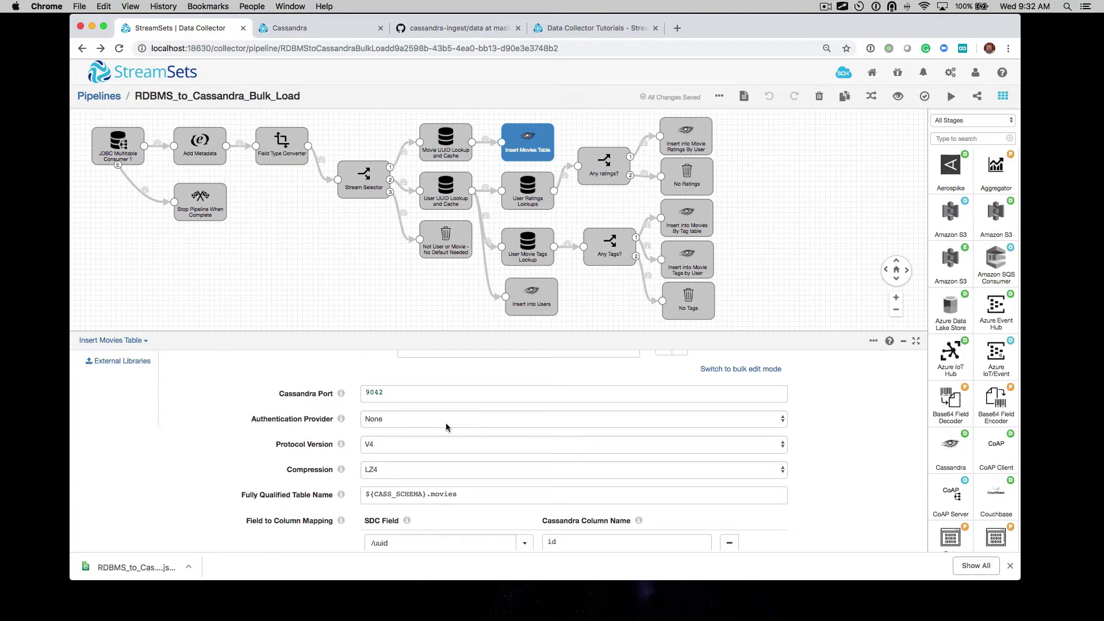
# Examine the fully qualified table name of Insert Movies Table, highlighting its schema and table parts, and review the field-to-column mappings.
pyautogui.scroll(-2, 446, 423)
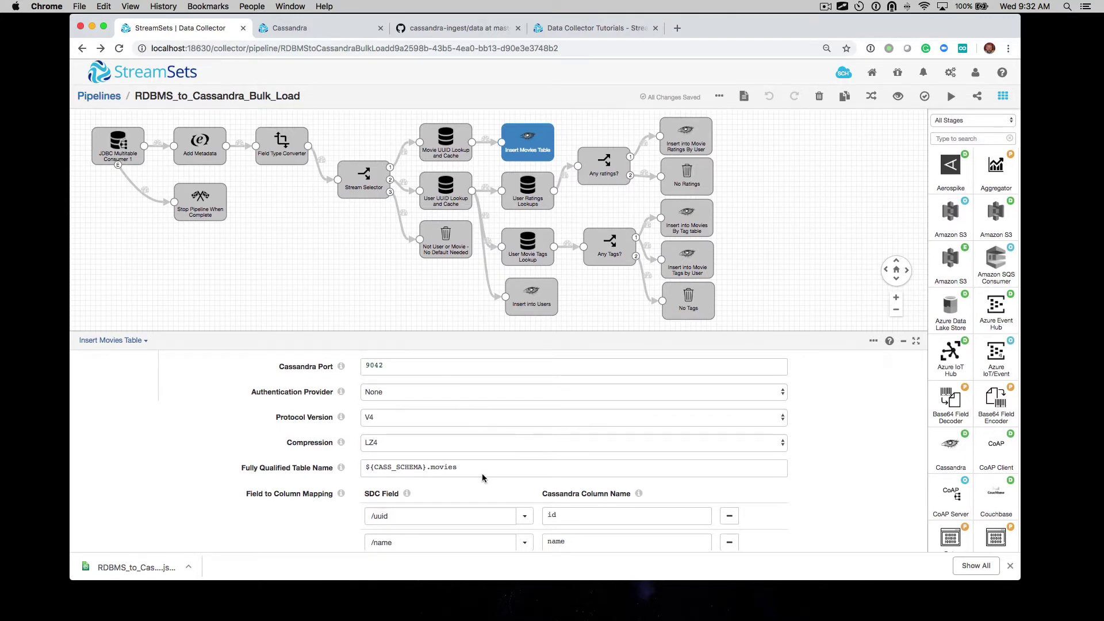
pyautogui.scroll(-5, 247, 408)
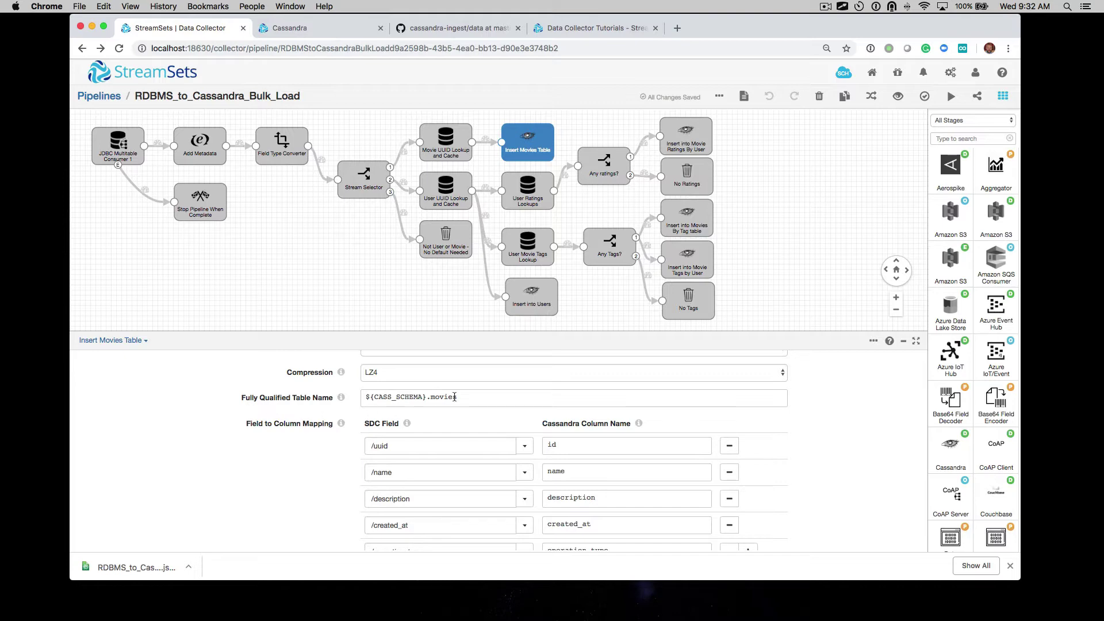
pyautogui.moveTo(427, 398); pyautogui.dragTo(348, 399)
pyautogui.doubleClick(441, 398)
pyautogui.scroll(-2, 562, 499)
pyautogui.scroll(-1, 563, 499)
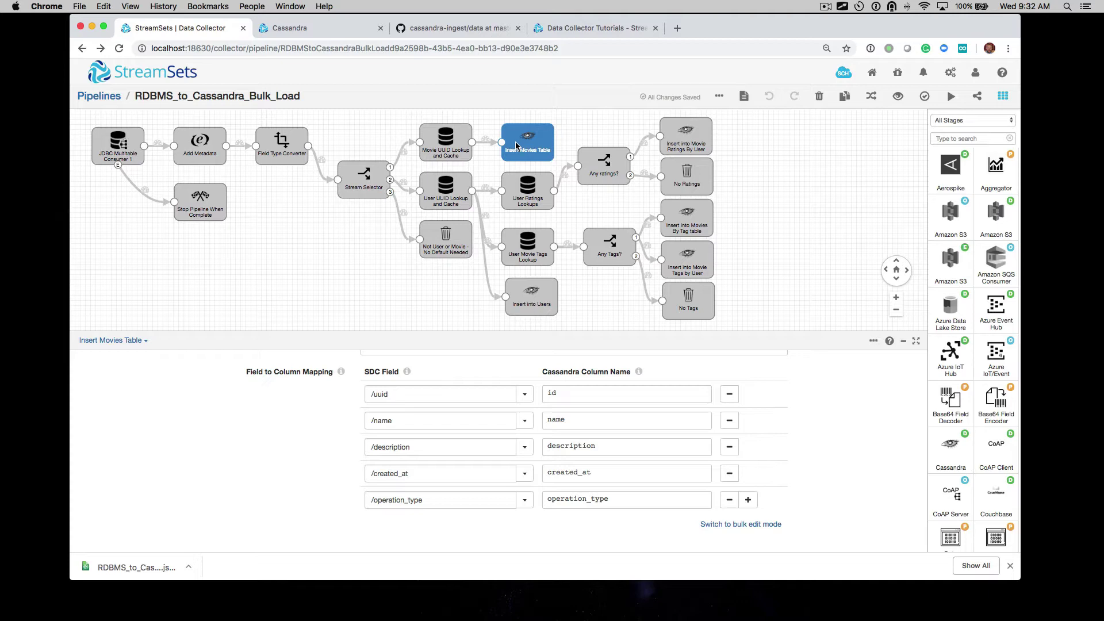
# Look at the Insert into Movies By Tag table and Insert into Movie Tags by User destinations.
pyautogui.click(687, 230)
pyautogui.click(686, 267)
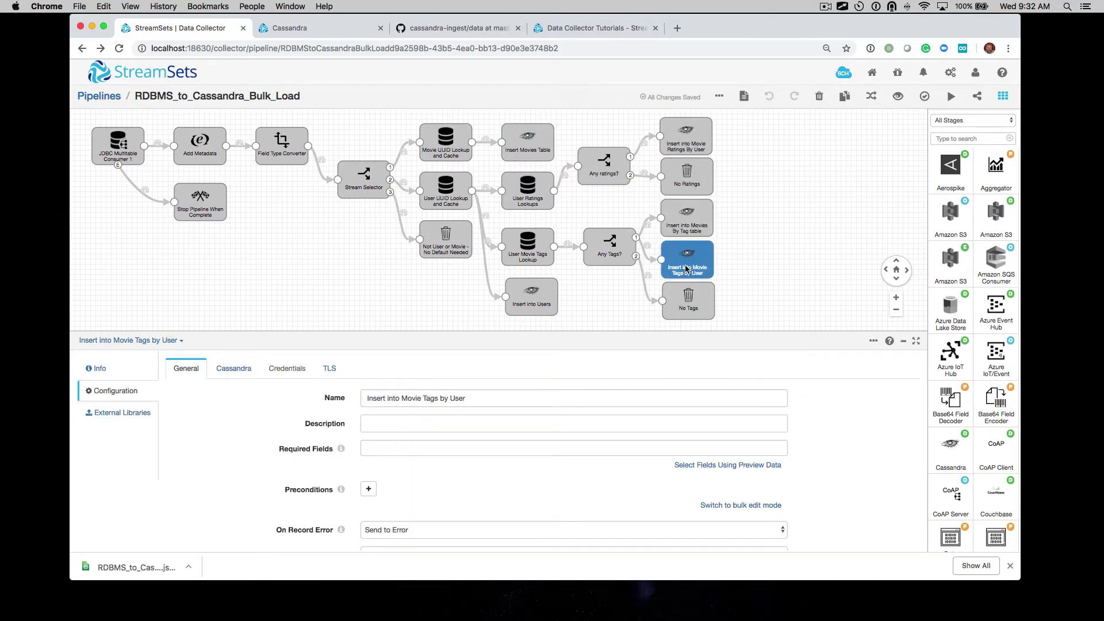
pyautogui.click(693, 233)
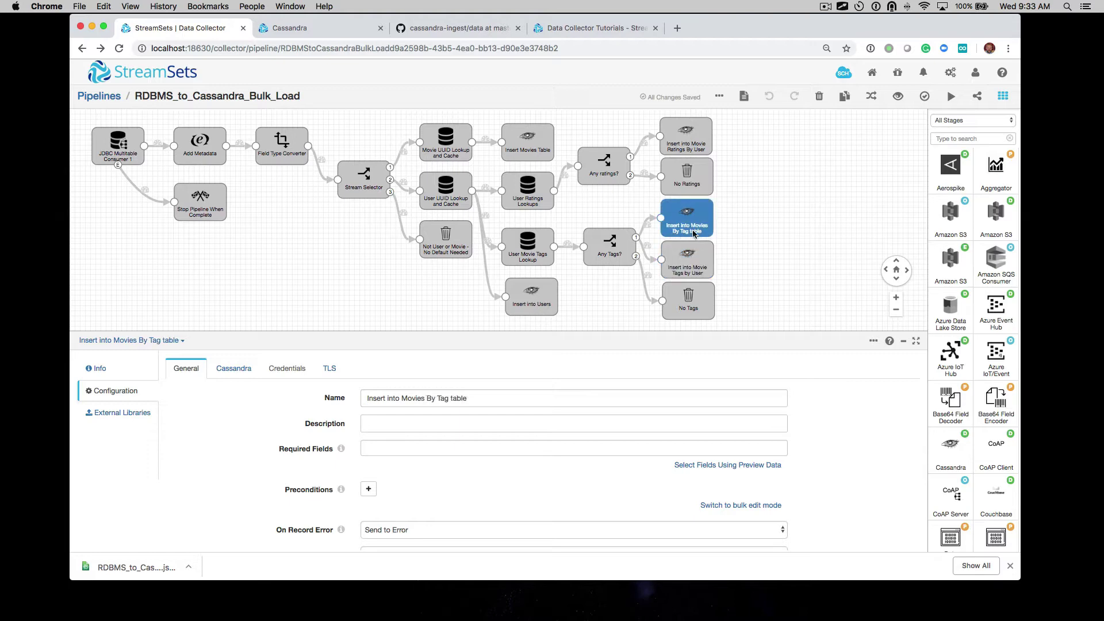
pyautogui.click(693, 264)
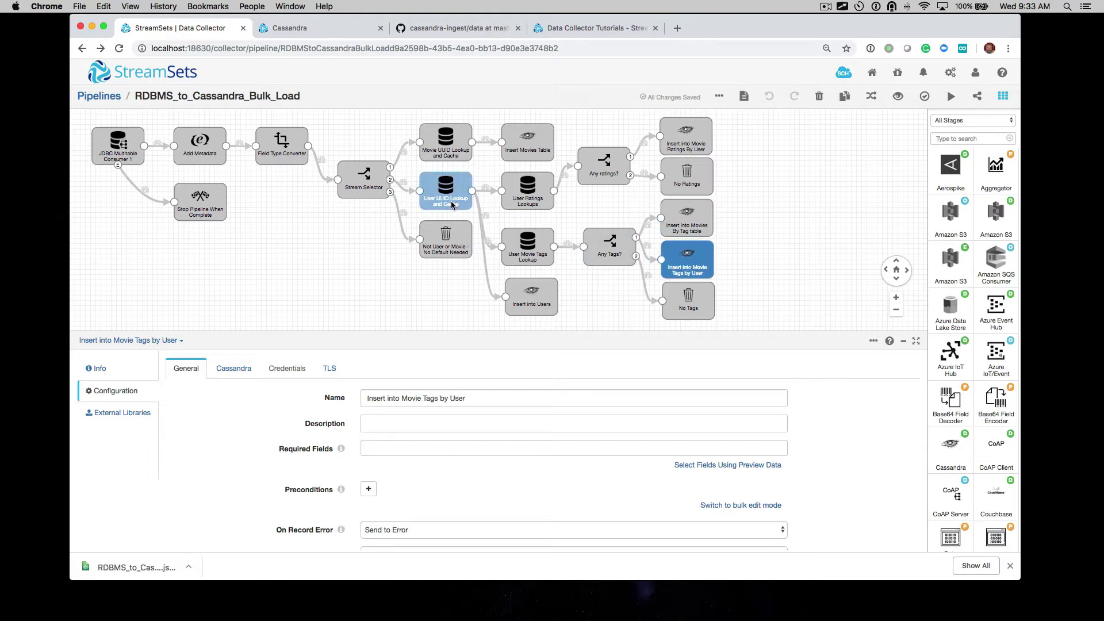
# Examine the local caching settings of the Movie UUID Lookup and Cache stage and compare it with the User UUID Lookup and Cache stage.
pyautogui.click(442, 142)
pyautogui.scroll(-10, 242, 462)
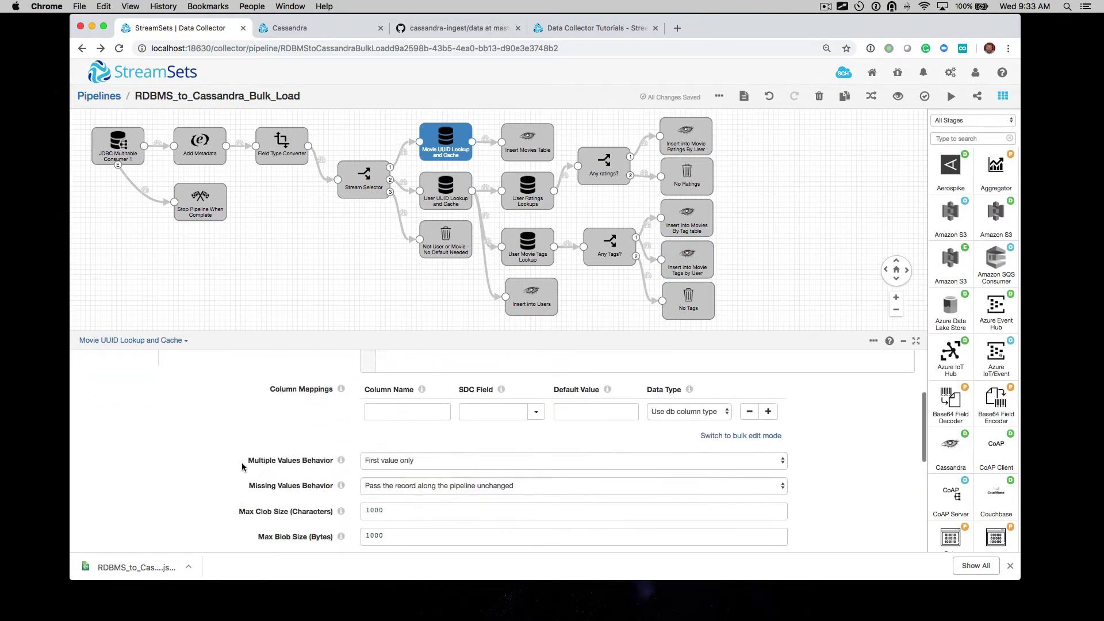
pyautogui.scroll(4, 241, 465)
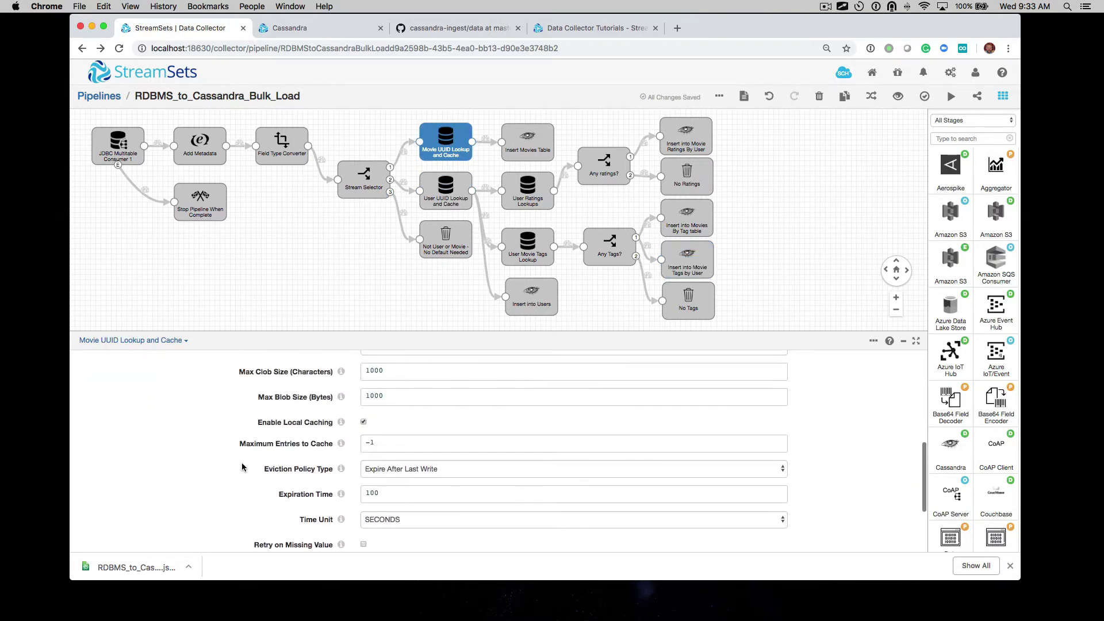
pyautogui.click(446, 190)
pyautogui.click(527, 190)
pyautogui.click(437, 141)
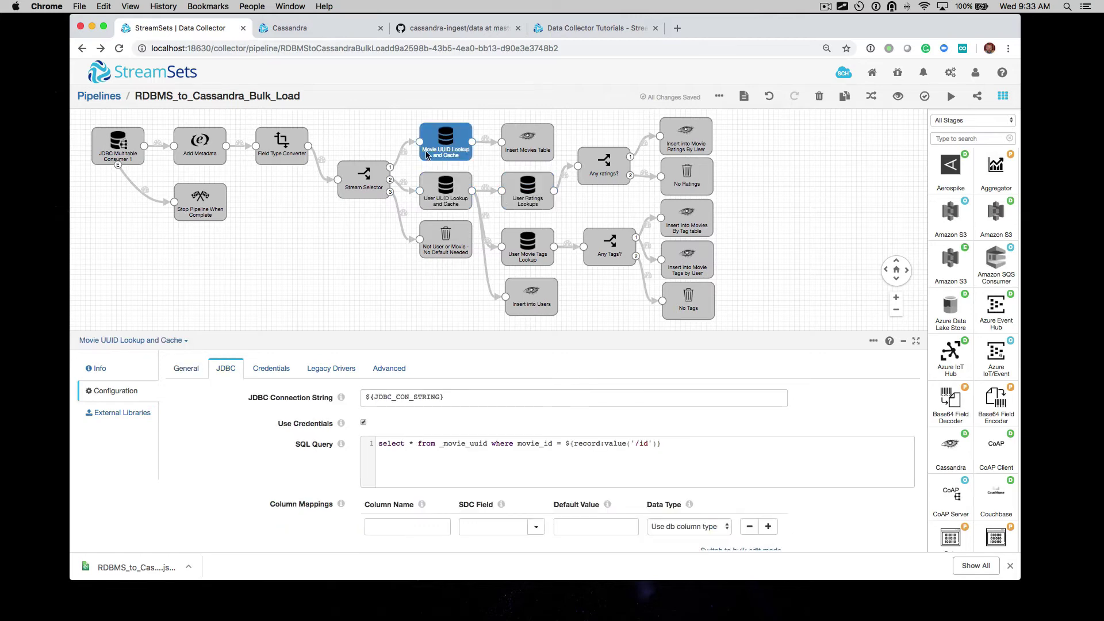
pyautogui.click(450, 204)
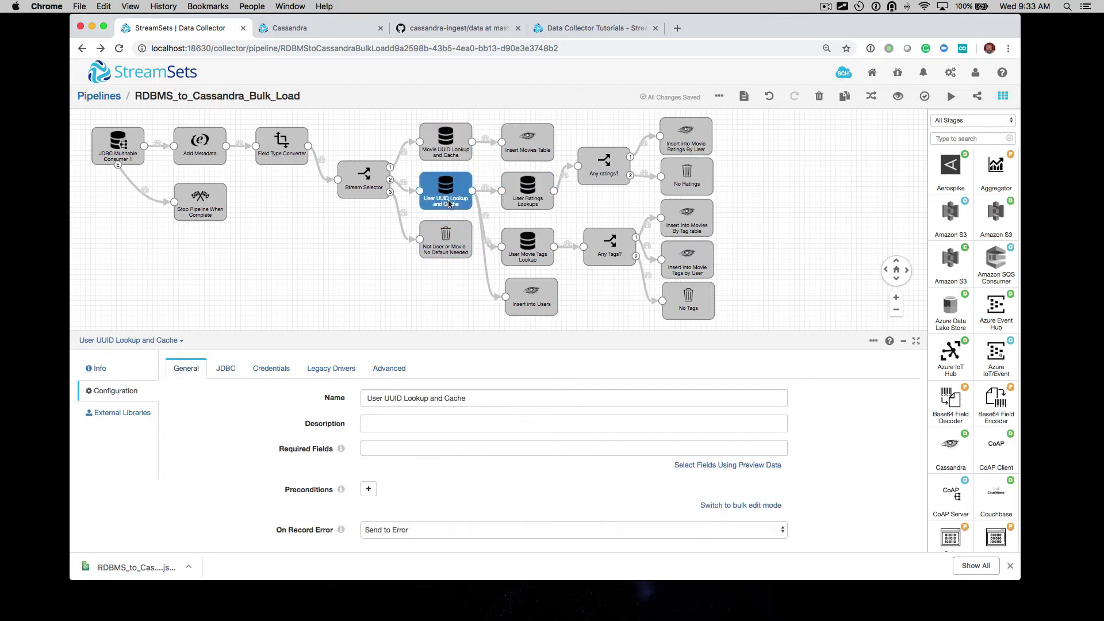
# Examine the SQL query and multiple values behavior of User Ratings Lookups, and return to the pipeline's general configuration.
pyautogui.click(540, 203)
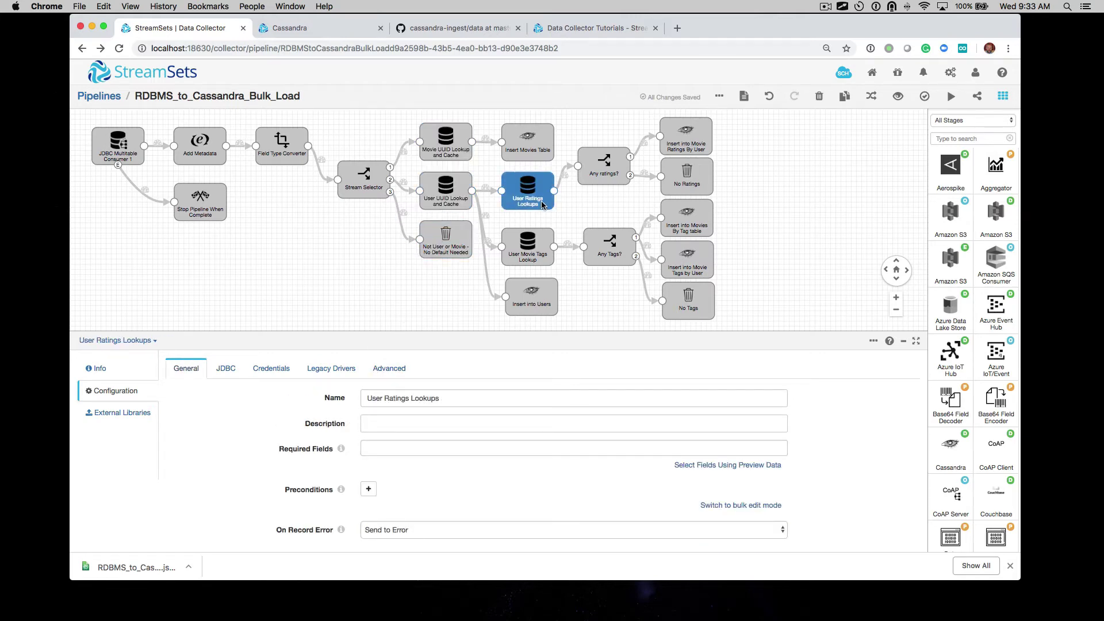
pyautogui.click(226, 368)
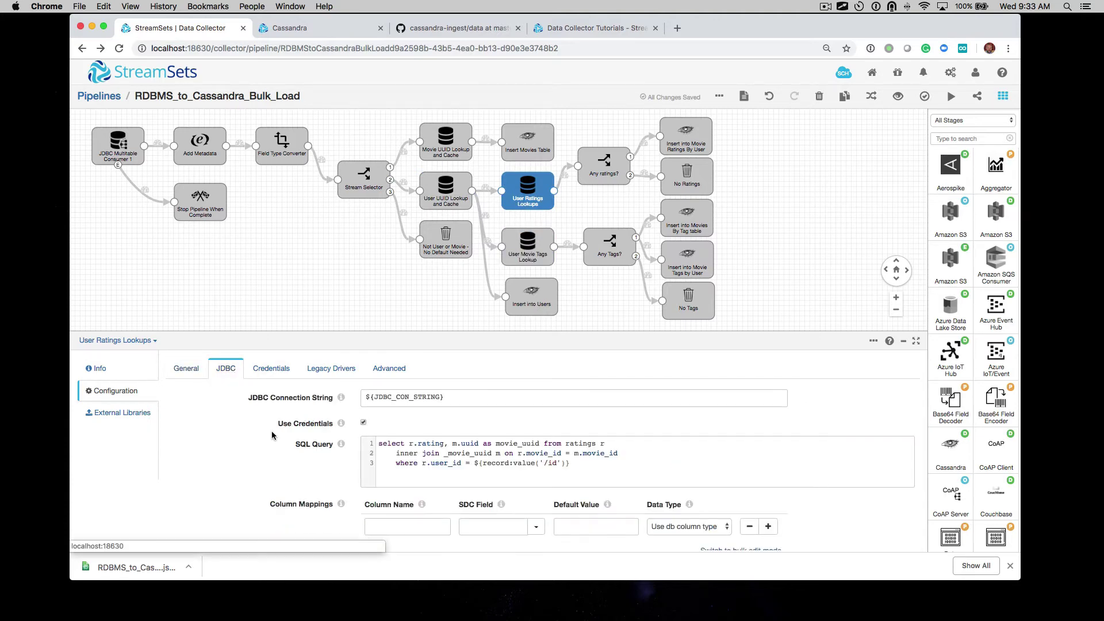
pyautogui.scroll(-5, 270, 425)
pyautogui.scroll(4, 272, 436)
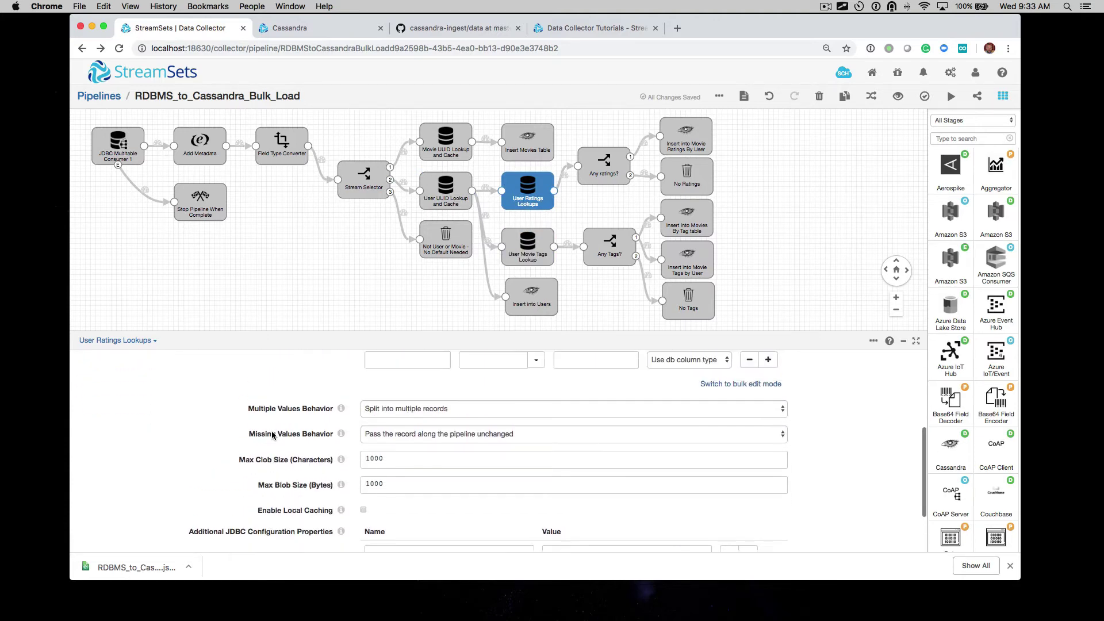
pyautogui.scroll(4, 271, 435)
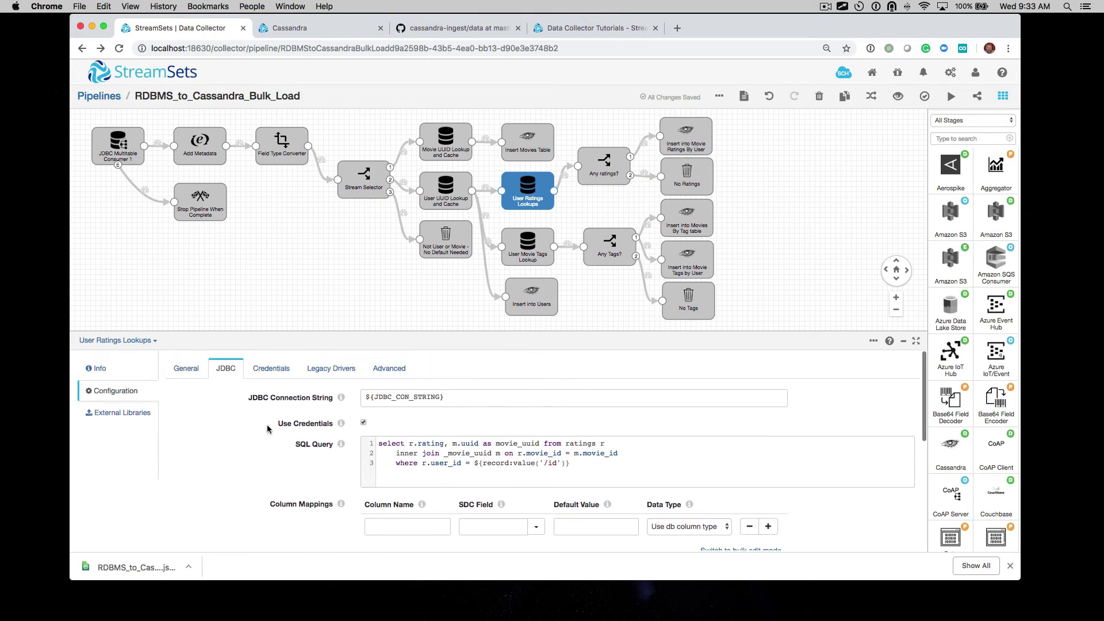
pyautogui.click(185, 368)
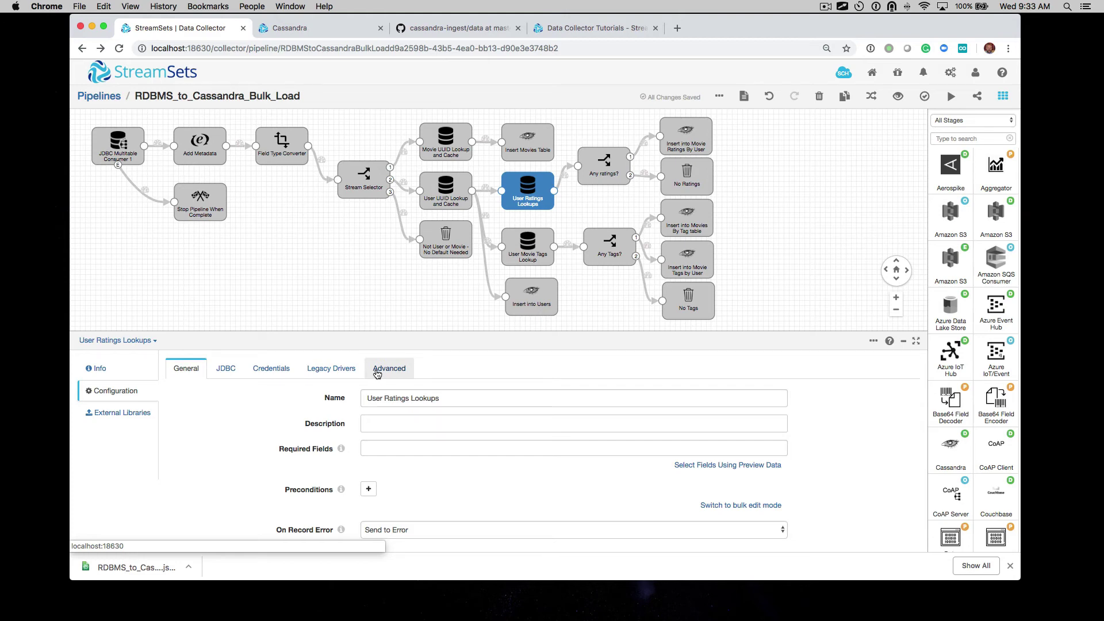
pyautogui.click(280, 247)
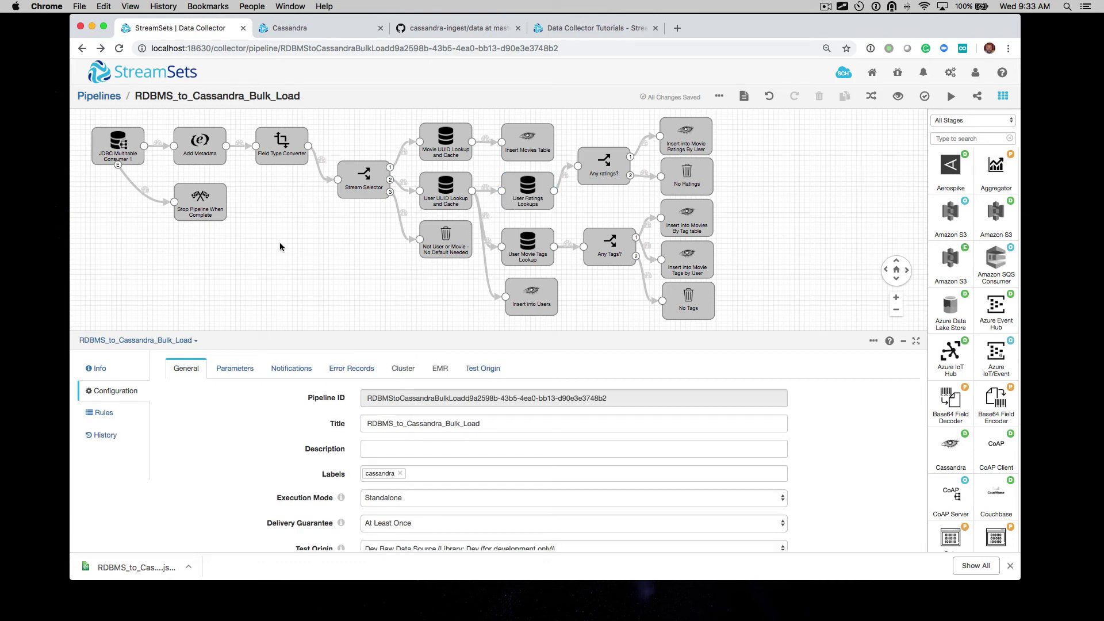